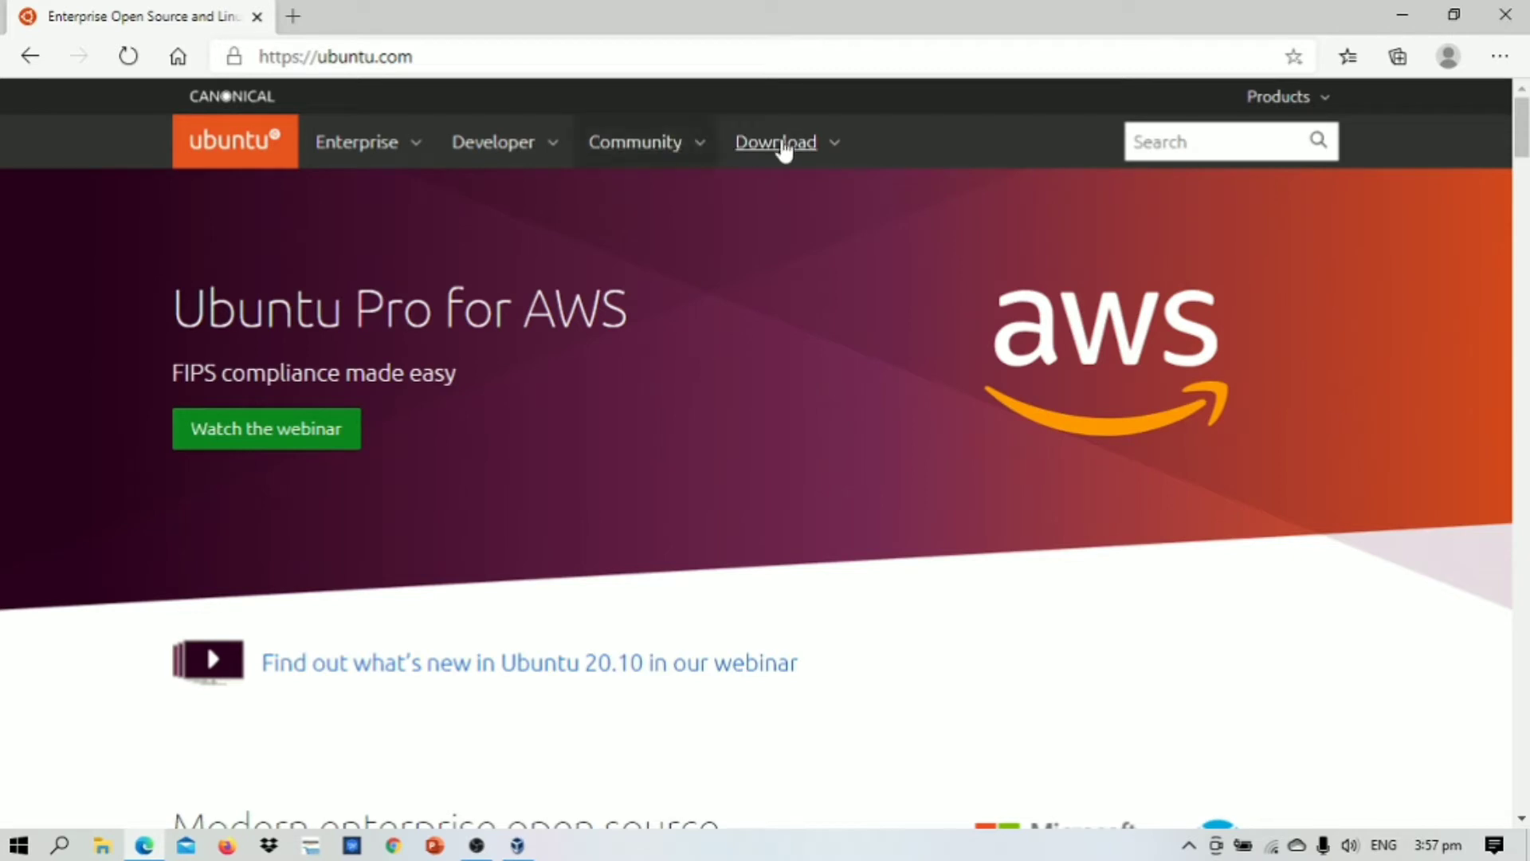
Step: Download the Ubuntu Desktop 20.04 LTS image from the Ubuntu website
left_click(786, 145)
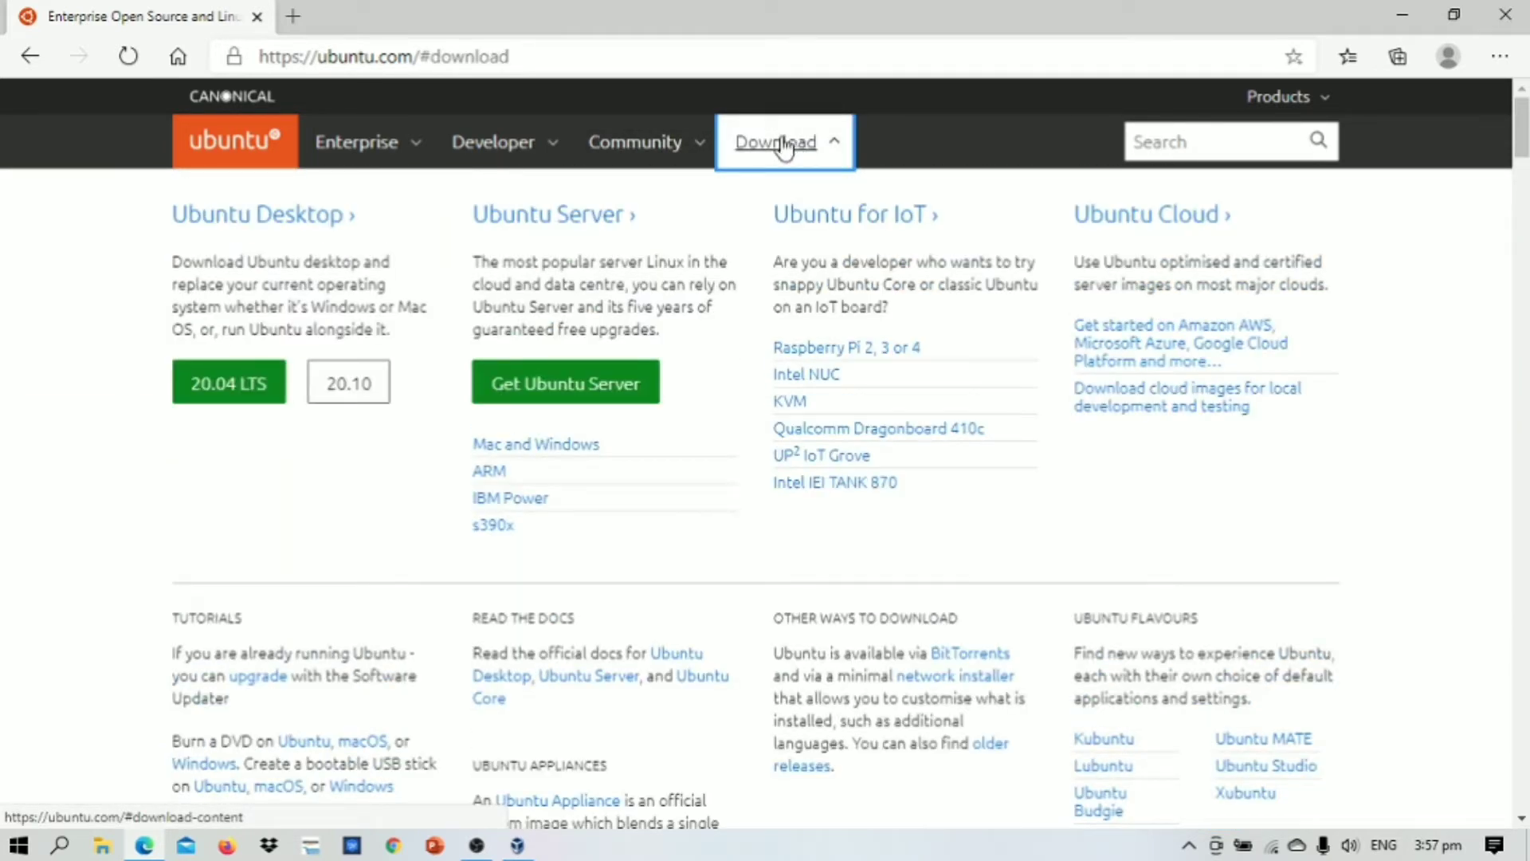
left_click(243, 389)
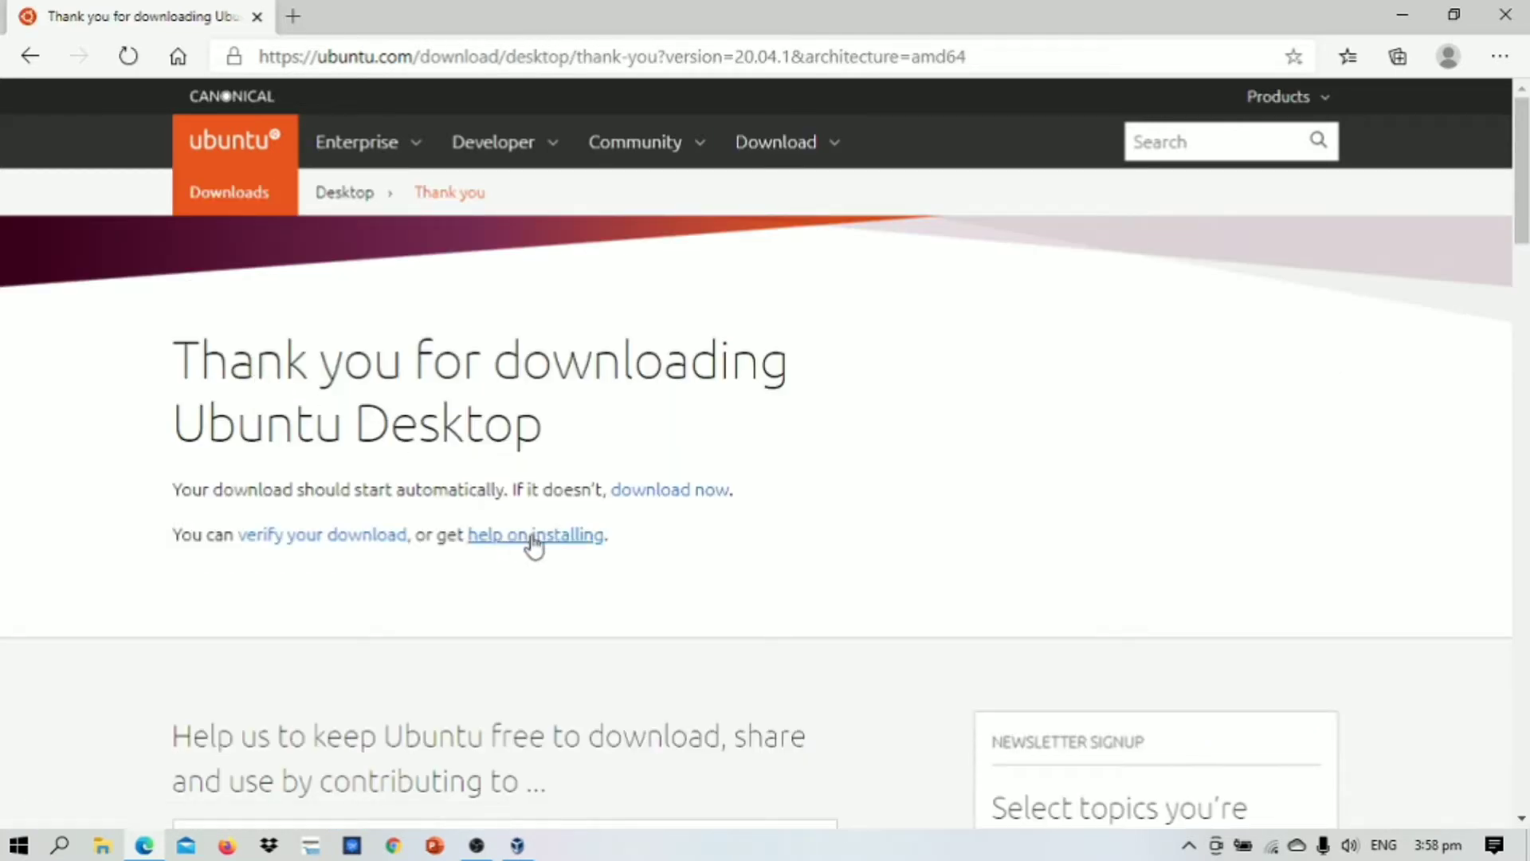
left_click(589, 540)
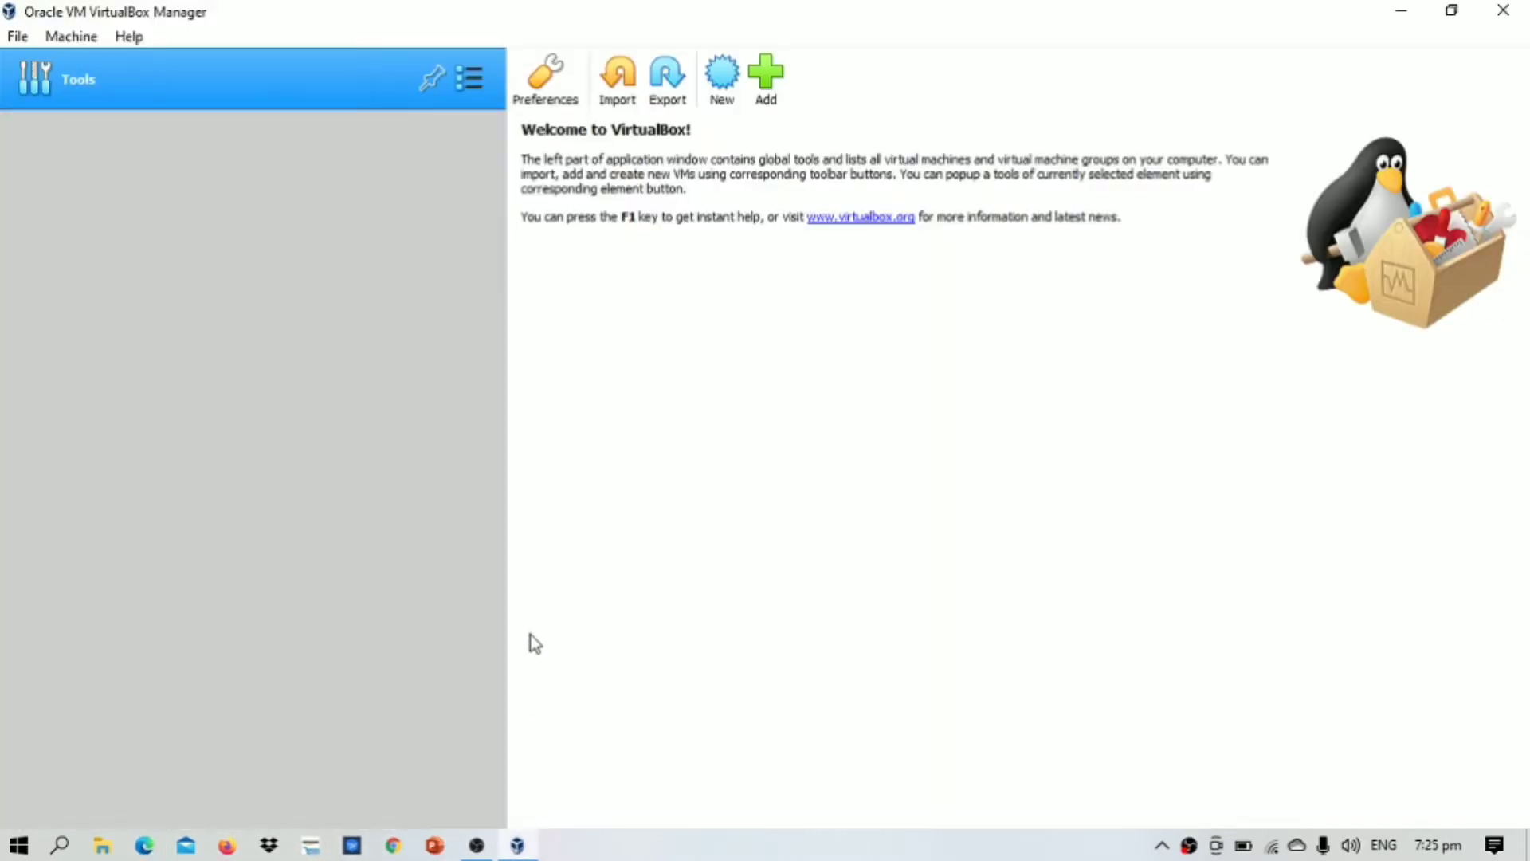
Step: Switch to VirtualBox and begin a new virtual machine named Ubuntu, with type Linux and version Ubuntu (64-bit)
left_click(737, 79)
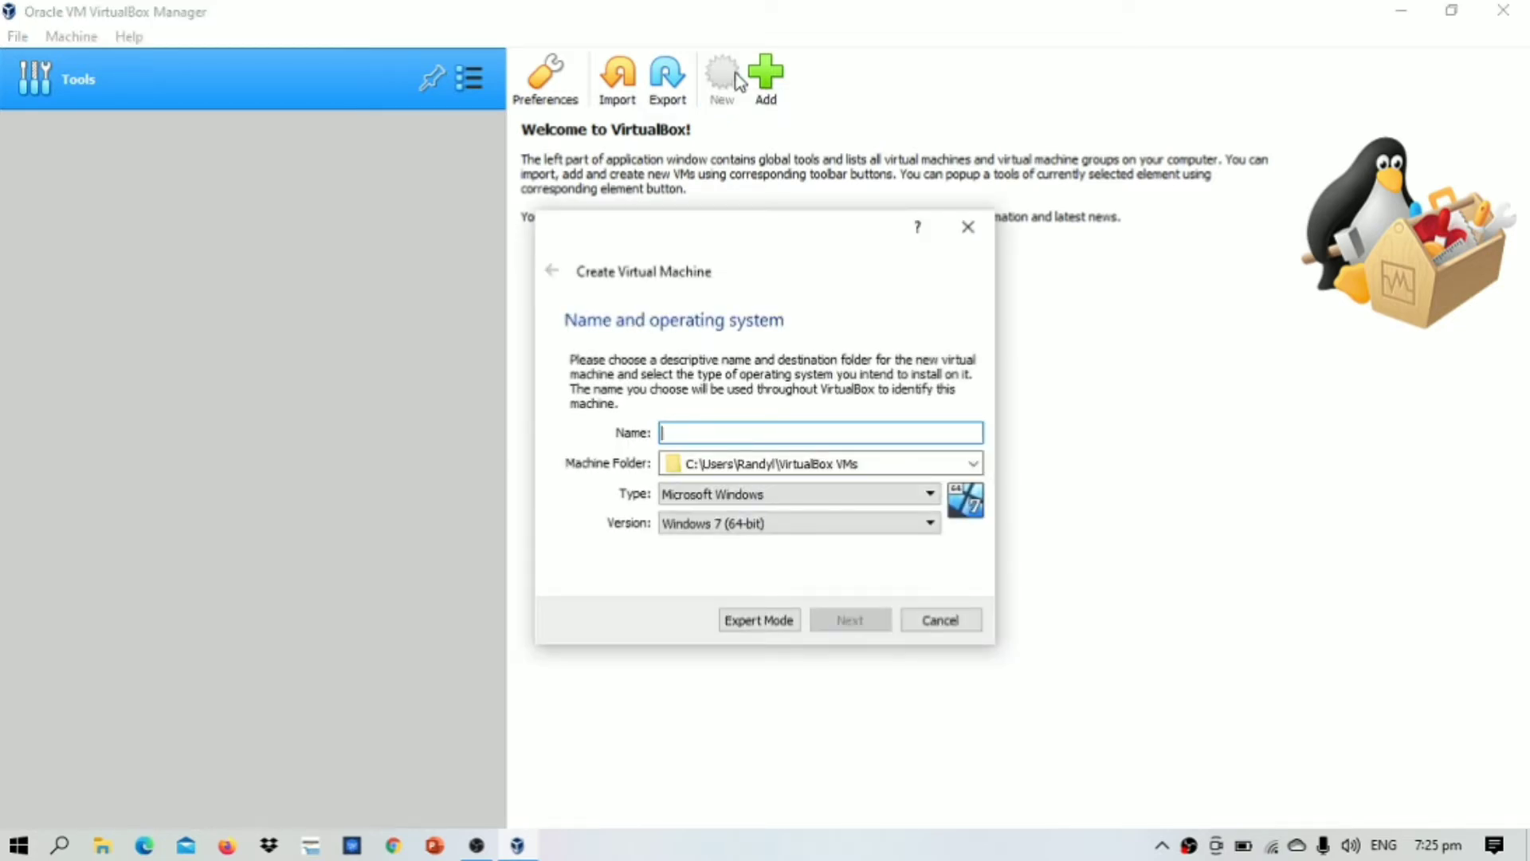
type("Ubu")
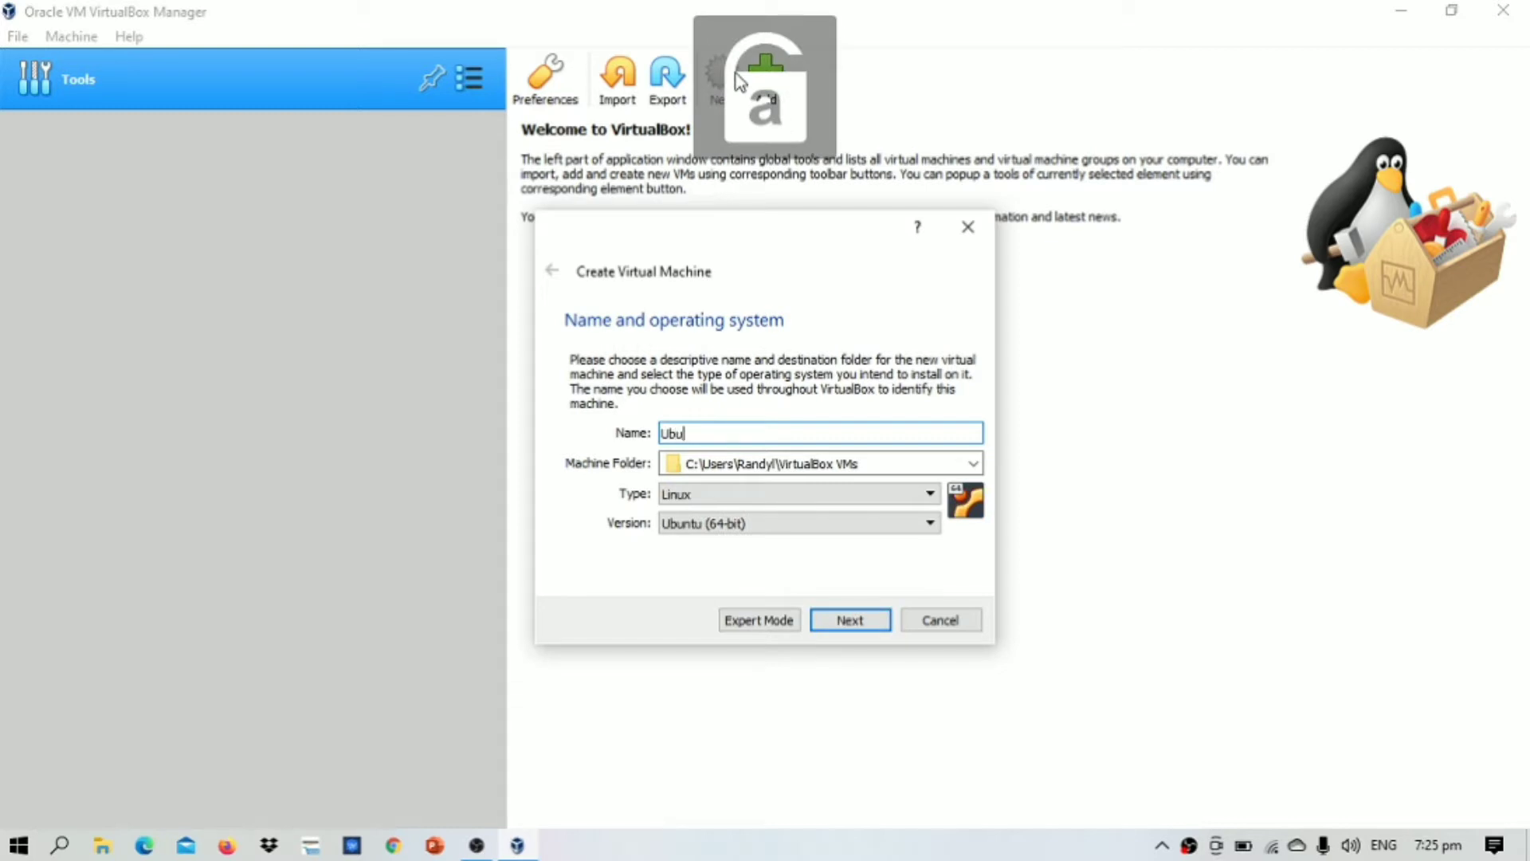
type("ntu")
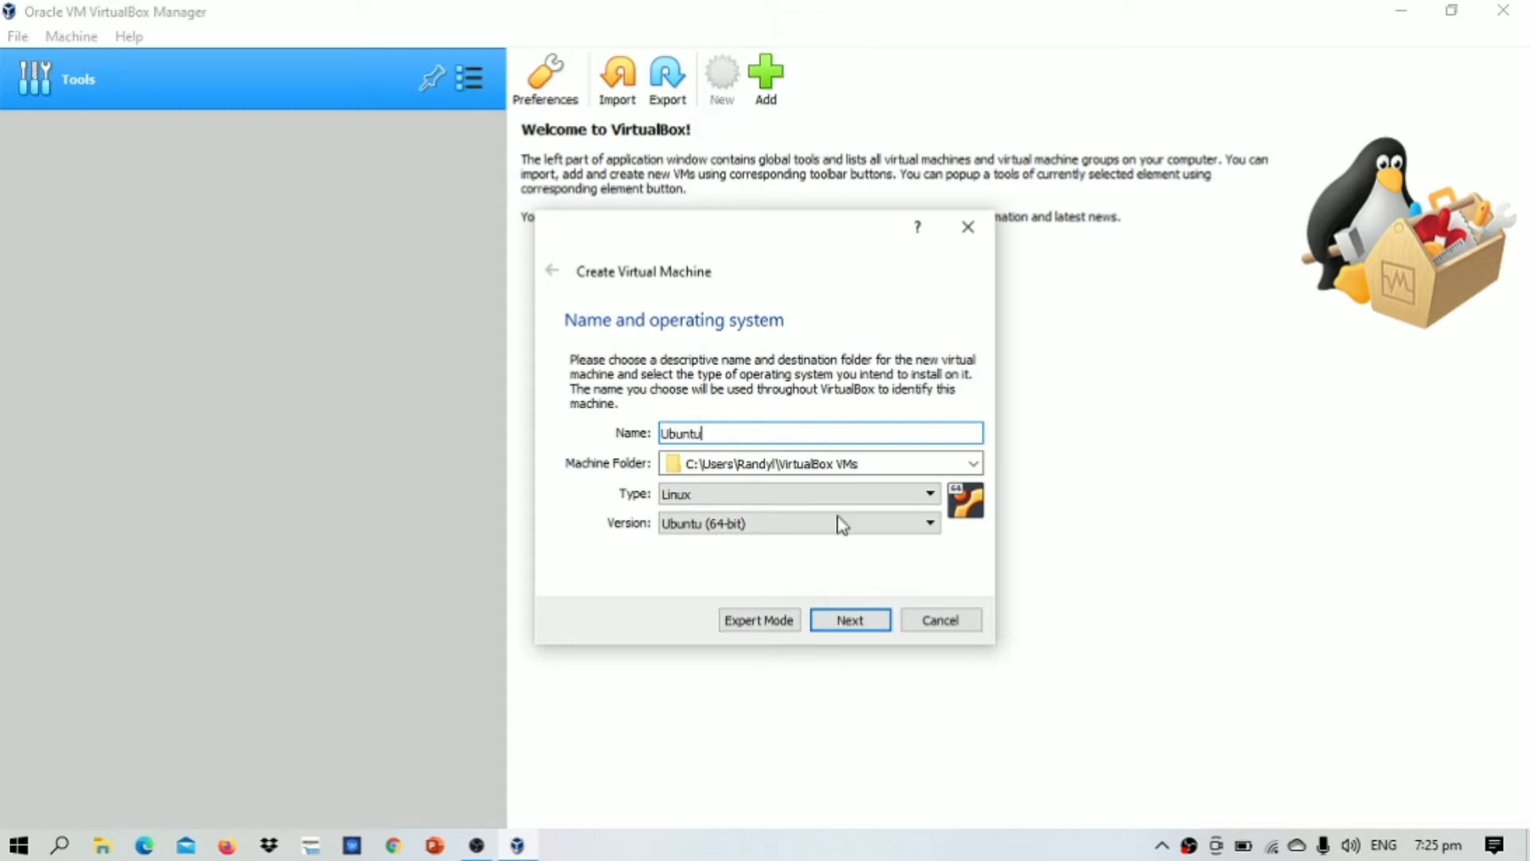
left_click(855, 621)
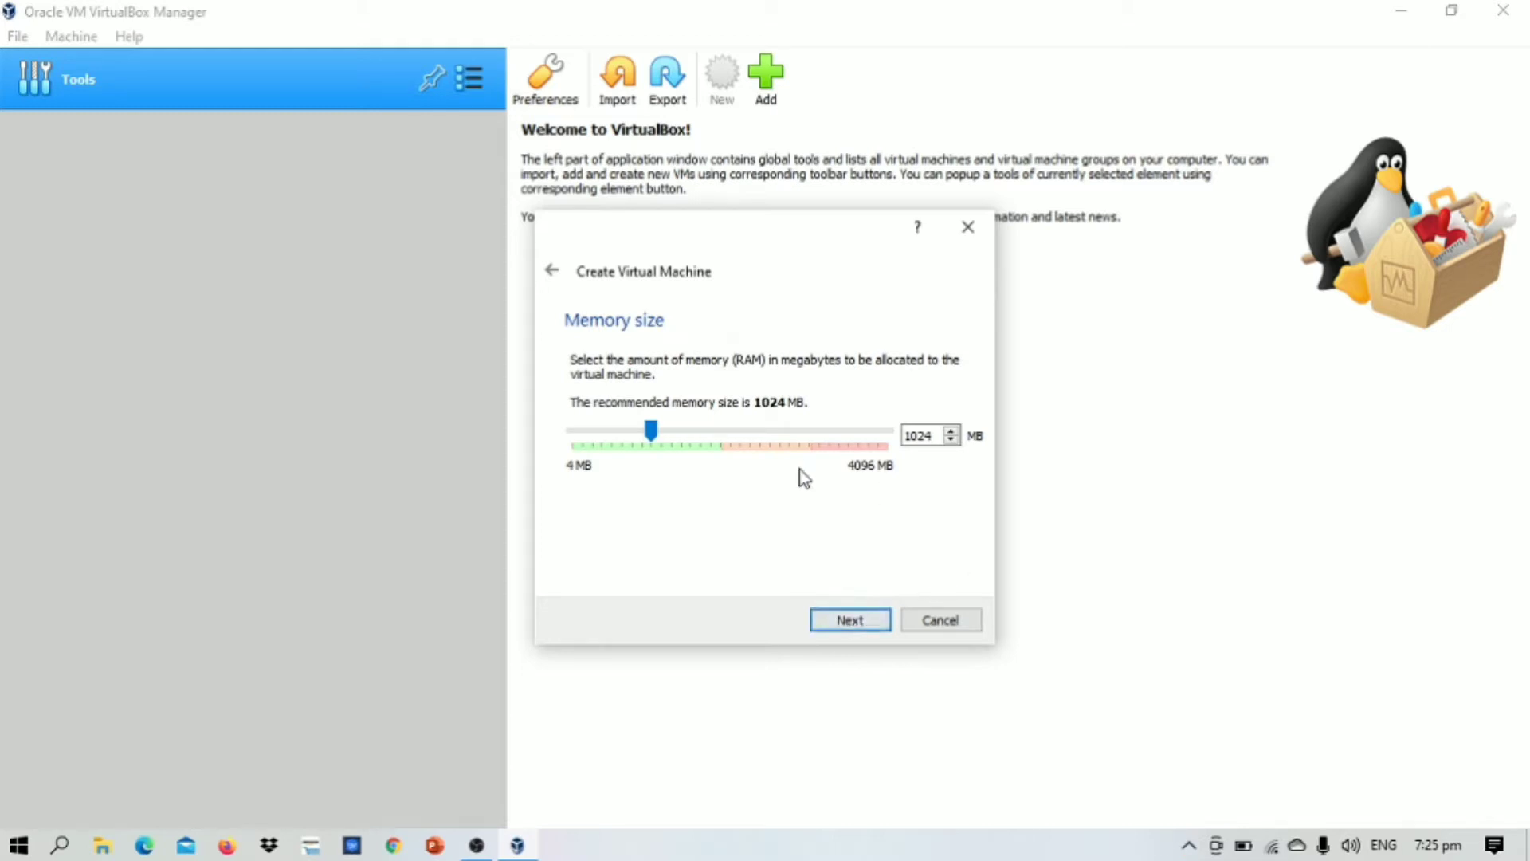
Step: Allocate 2048 MB of memory to the new virtual machine
left_click_drag(652, 430, 768, 444)
left_click_drag(768, 444, 732, 439)
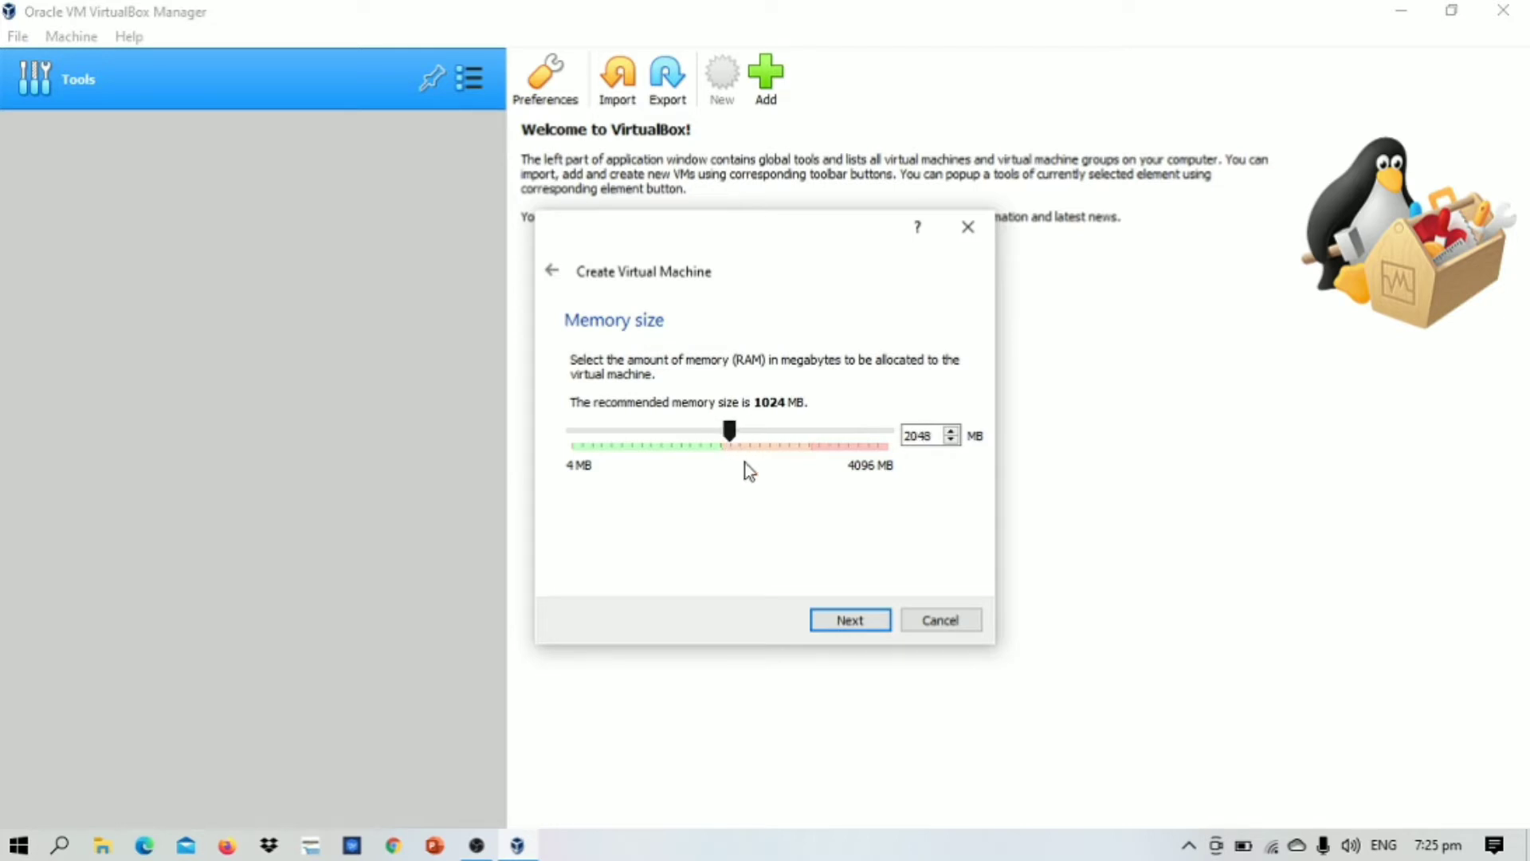
left_click(834, 622)
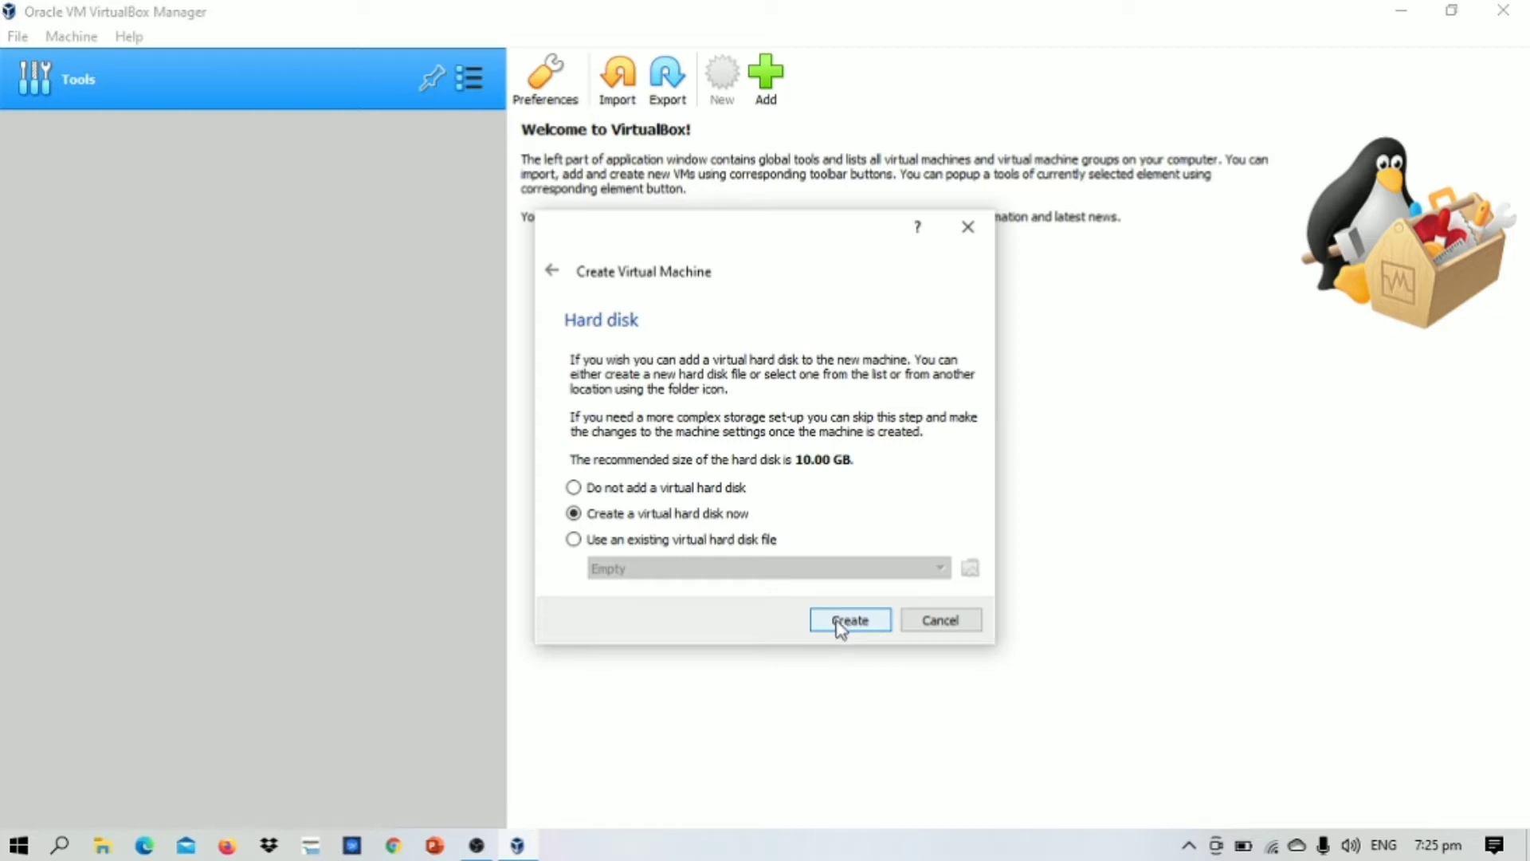
Step: Create a new dynamically allocated VDI virtual hard disk of 10.00 GB for the machine
left_click(839, 627)
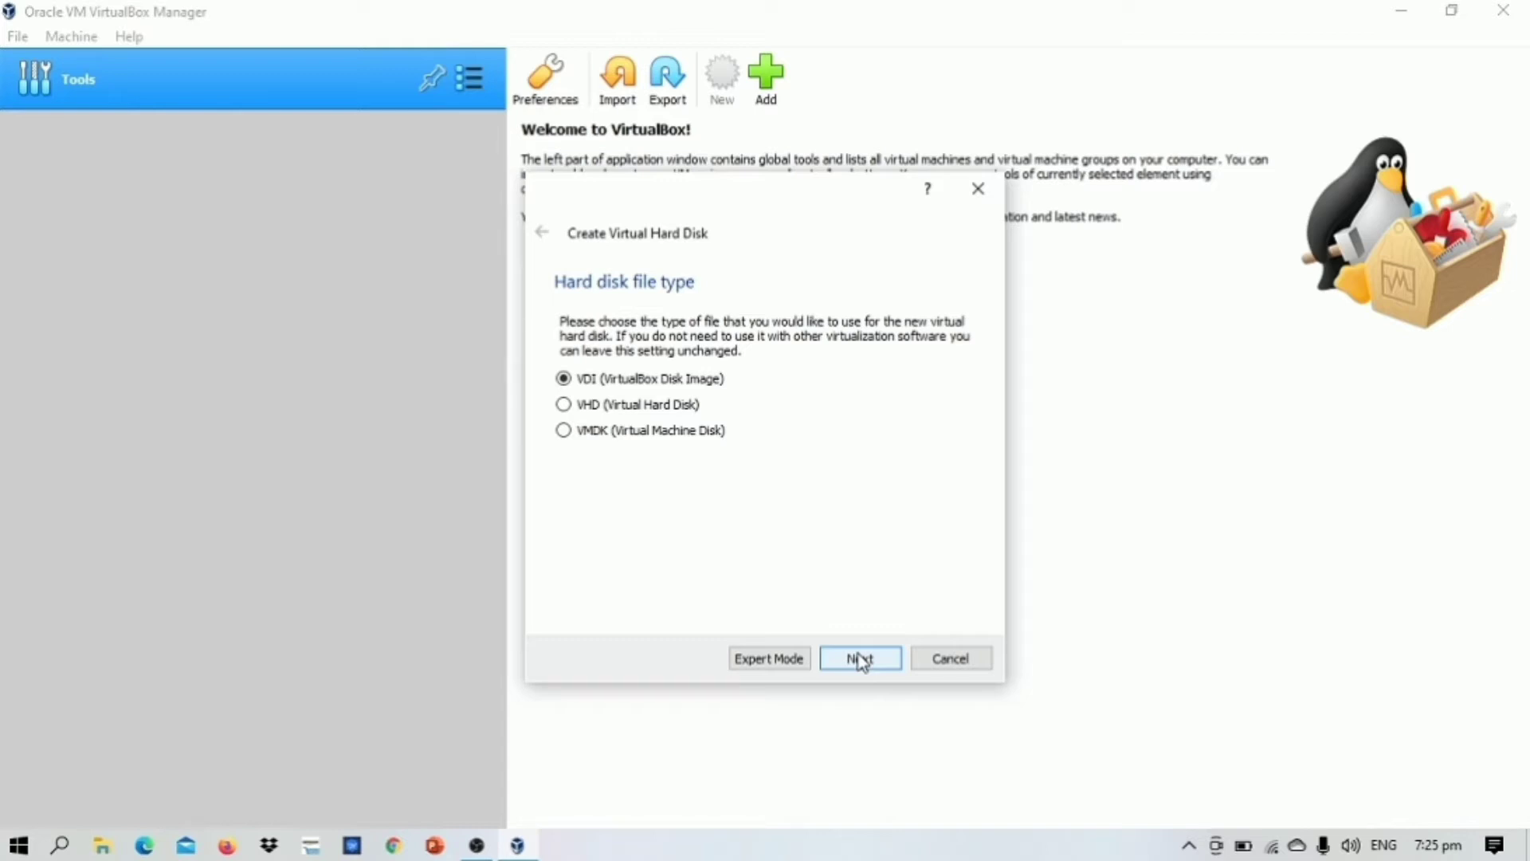
left_click(859, 659)
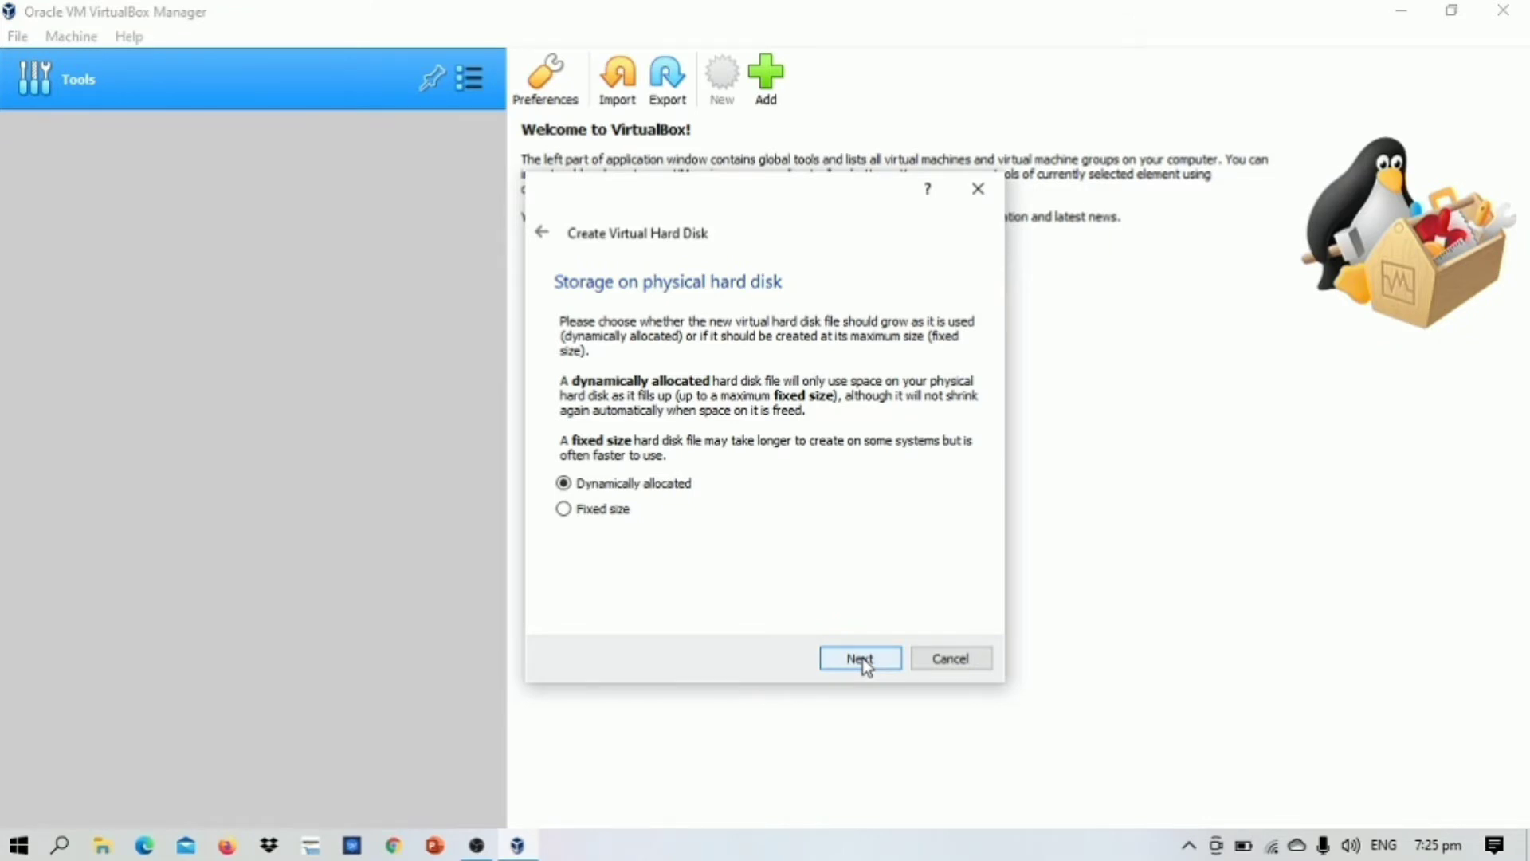
left_click(859, 659)
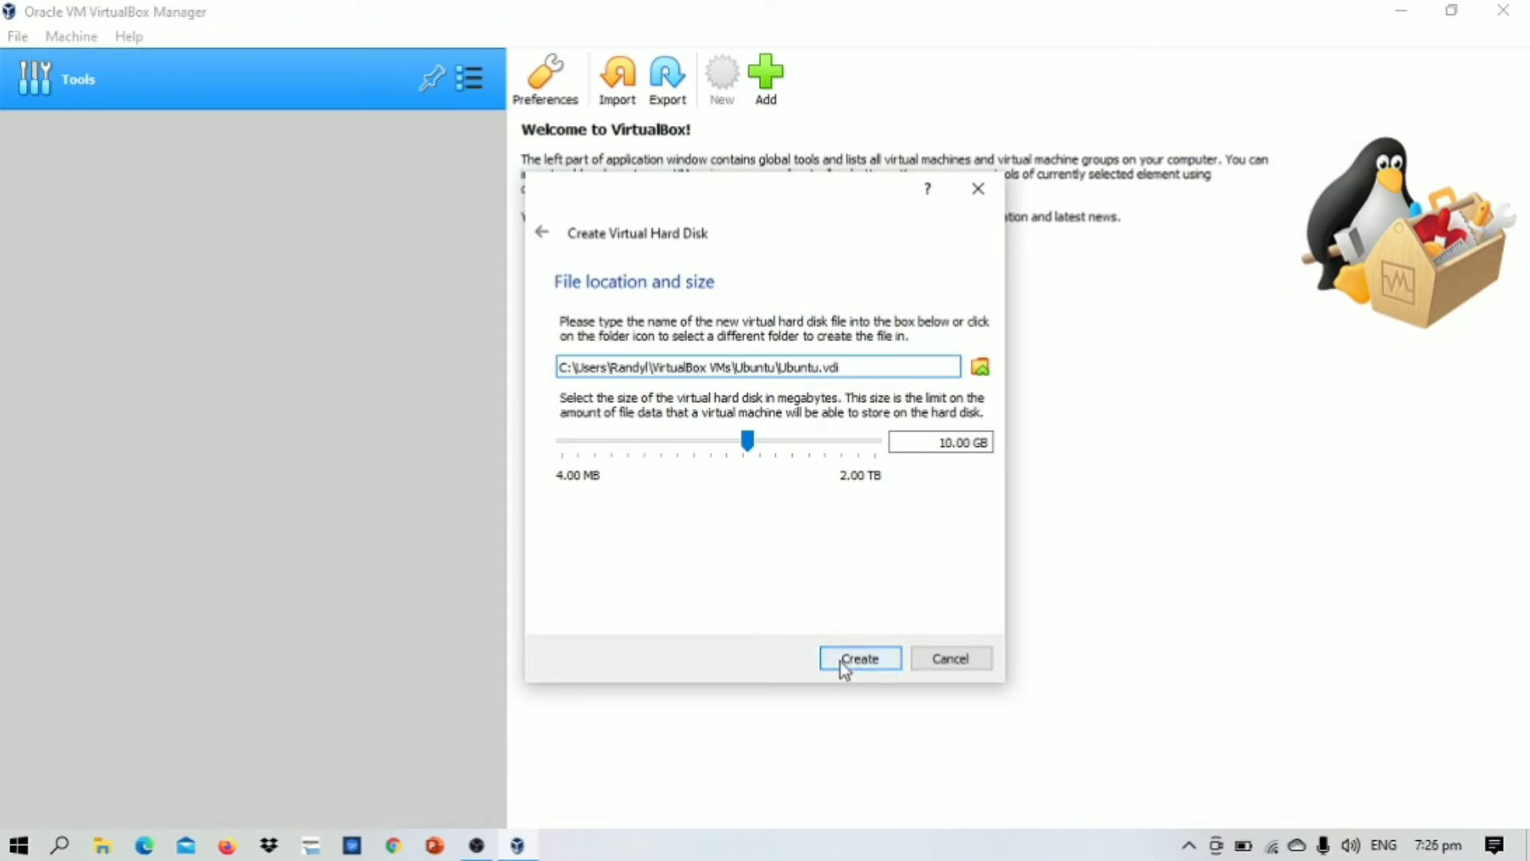
left_click(842, 659)
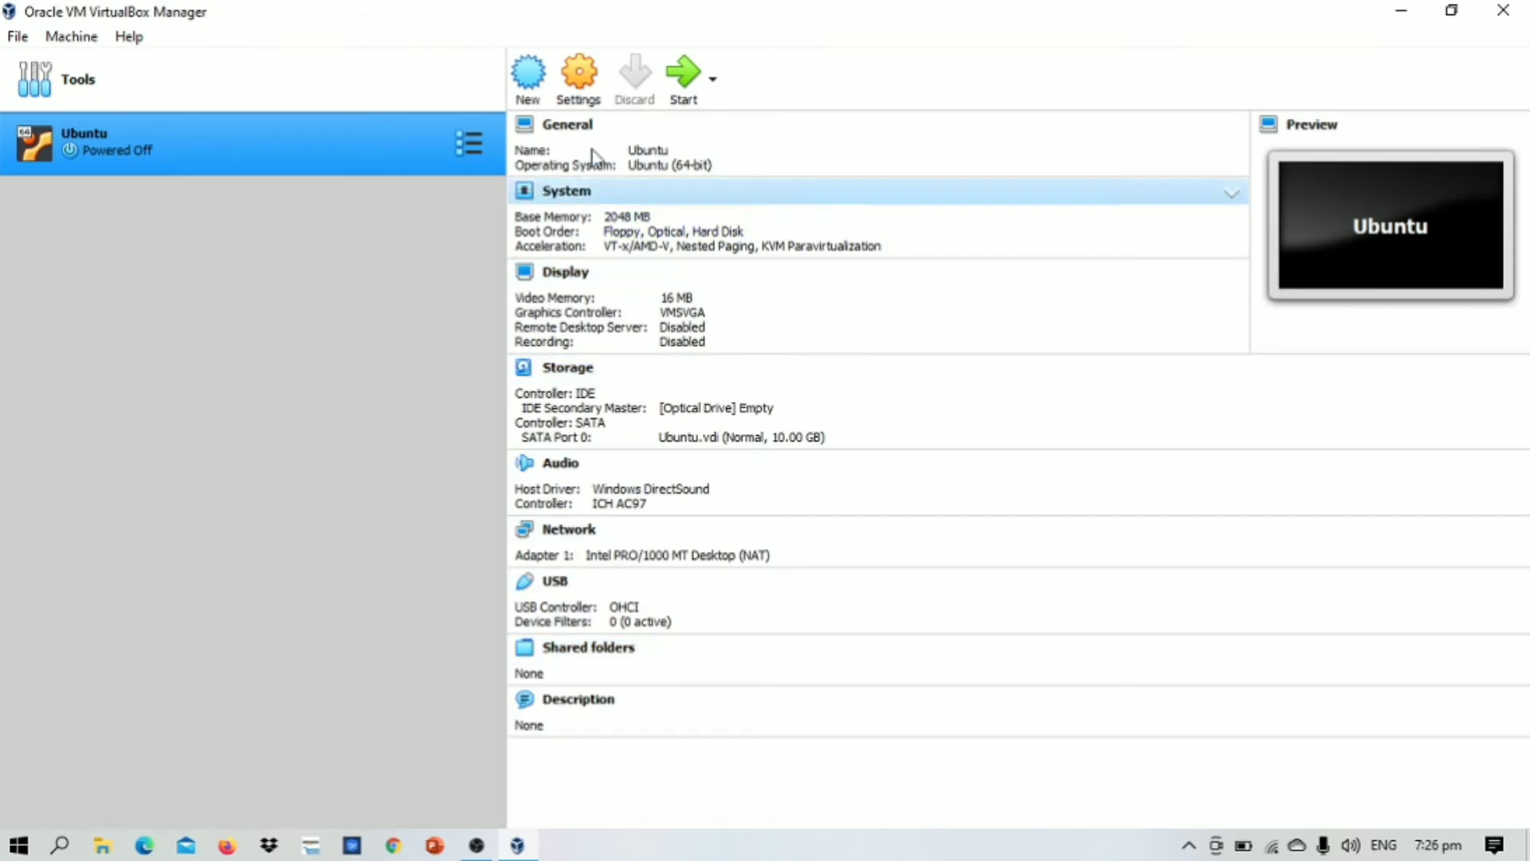
Step: Set the number of processors to 2 in the Ubuntu machine's system settings
left_click(585, 94)
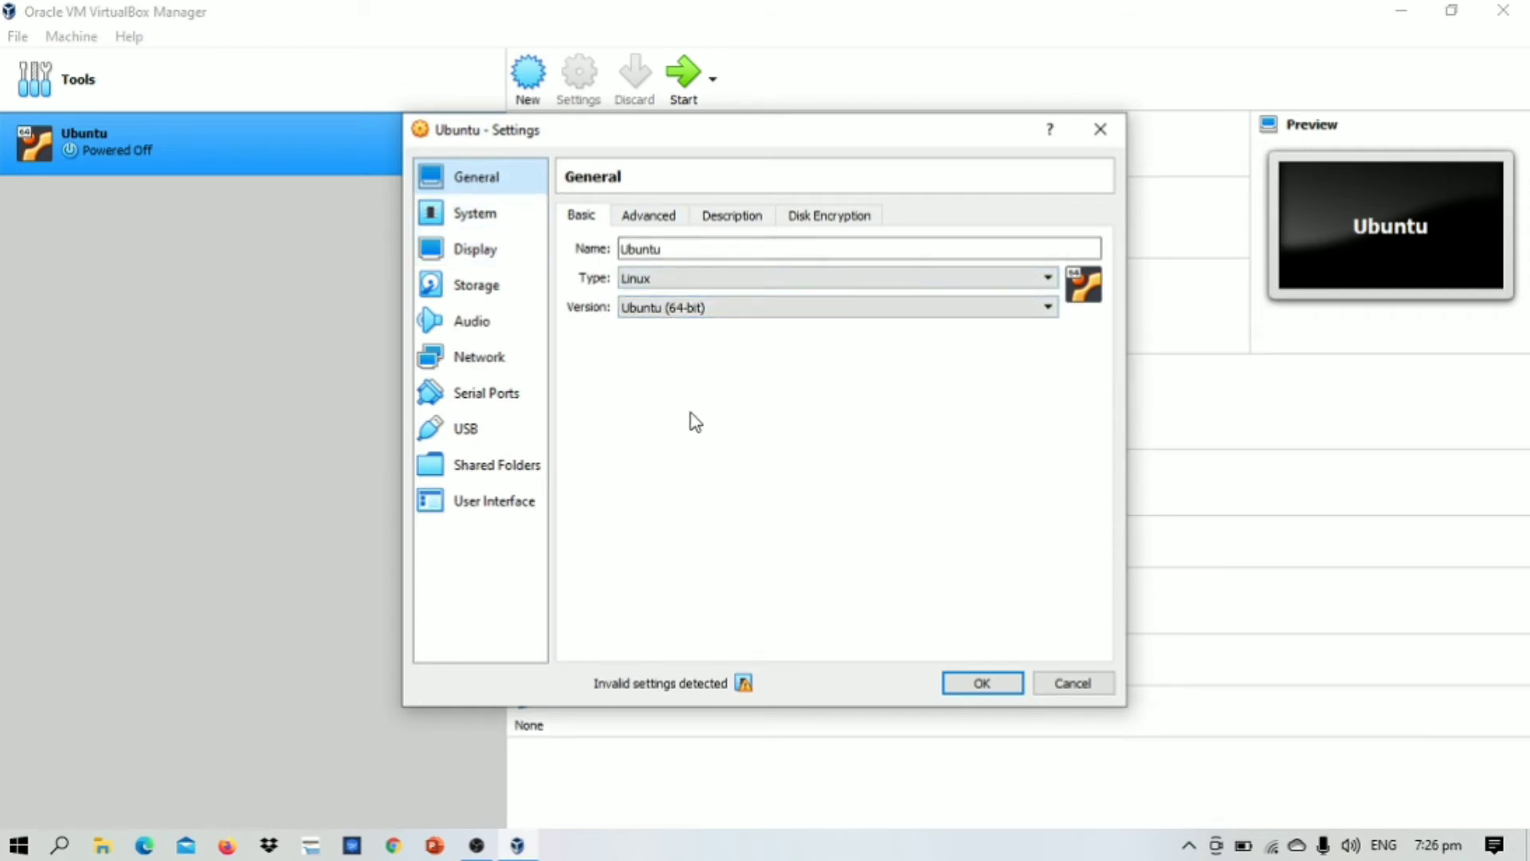
left_click(475, 214)
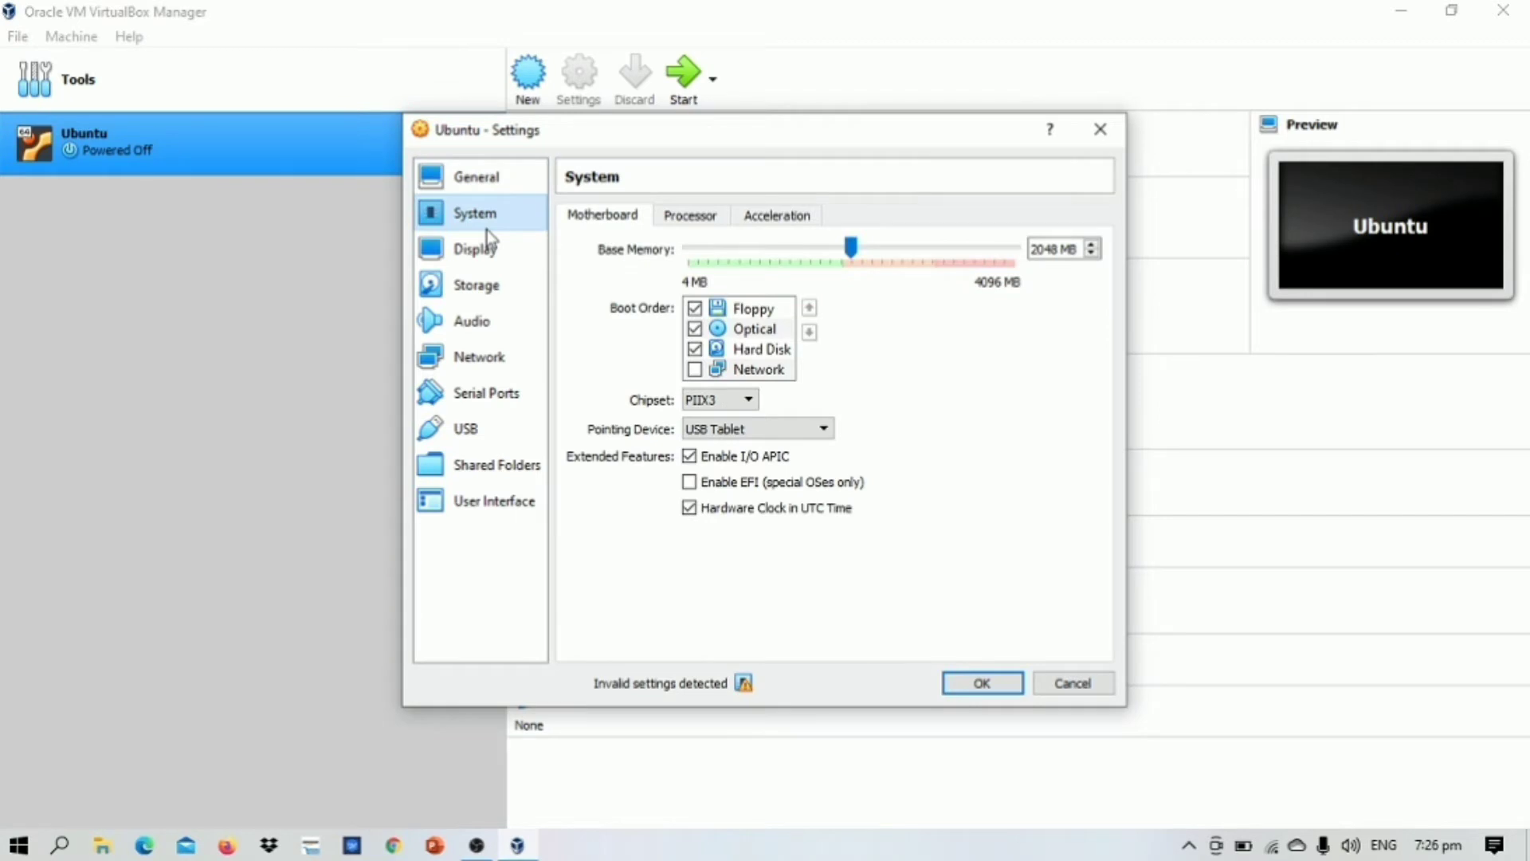
left_click(693, 223)
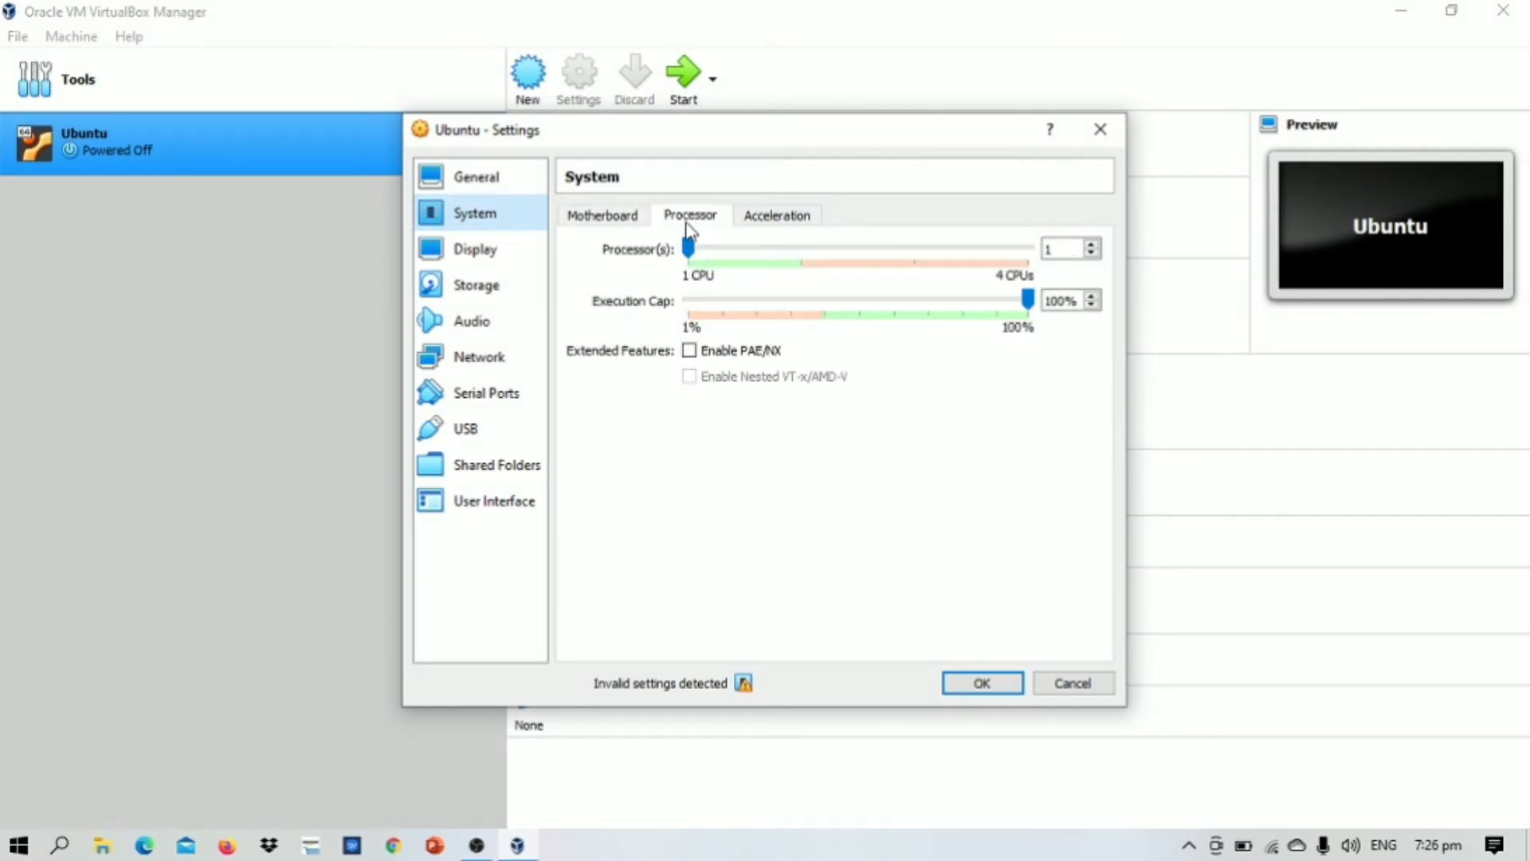
left_click(691, 250)
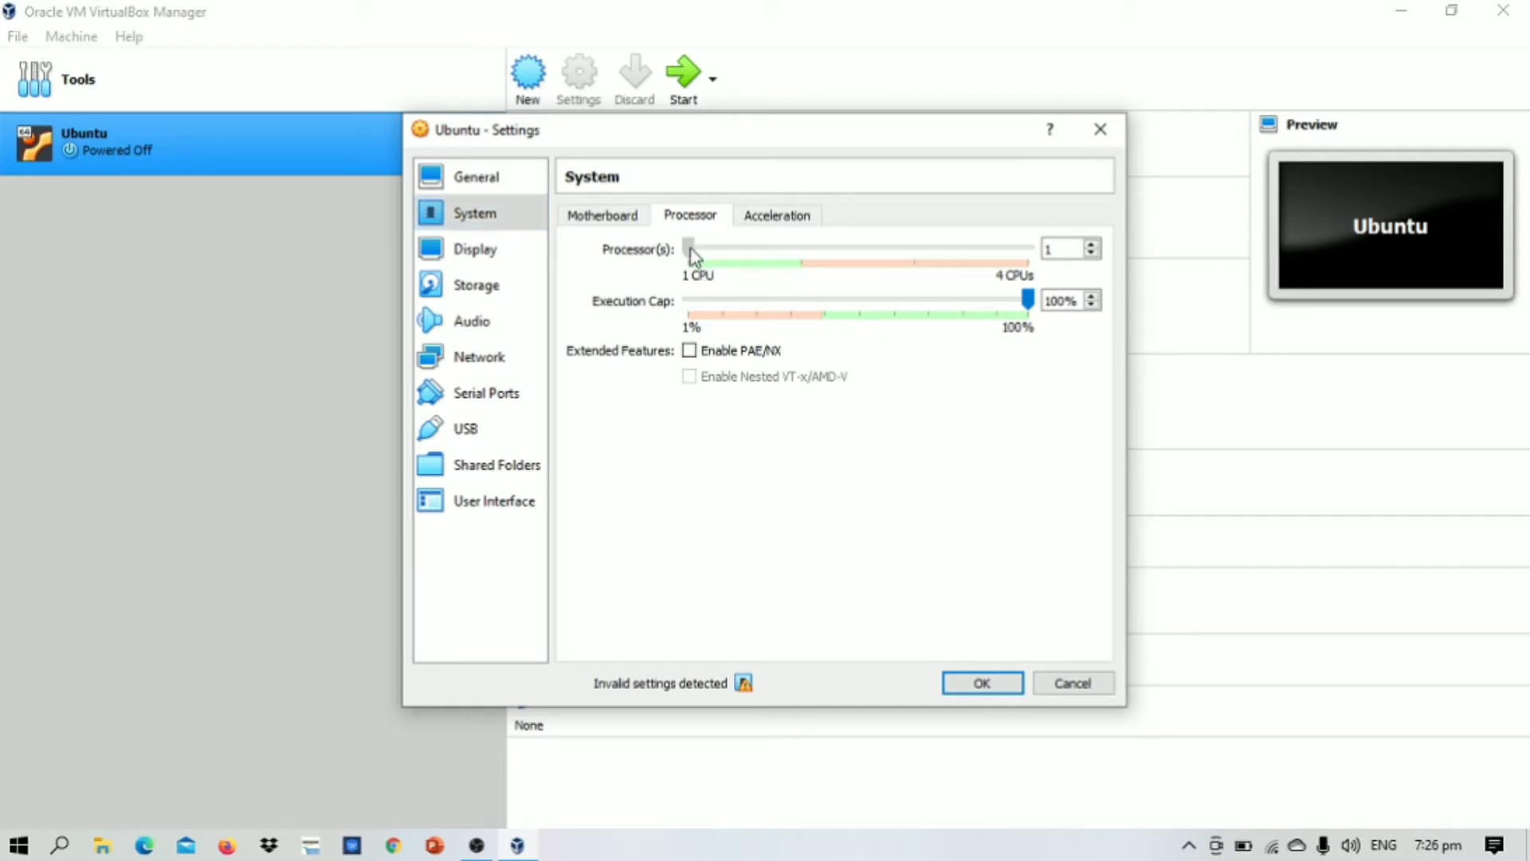
left_click_drag(739, 257, 752, 260)
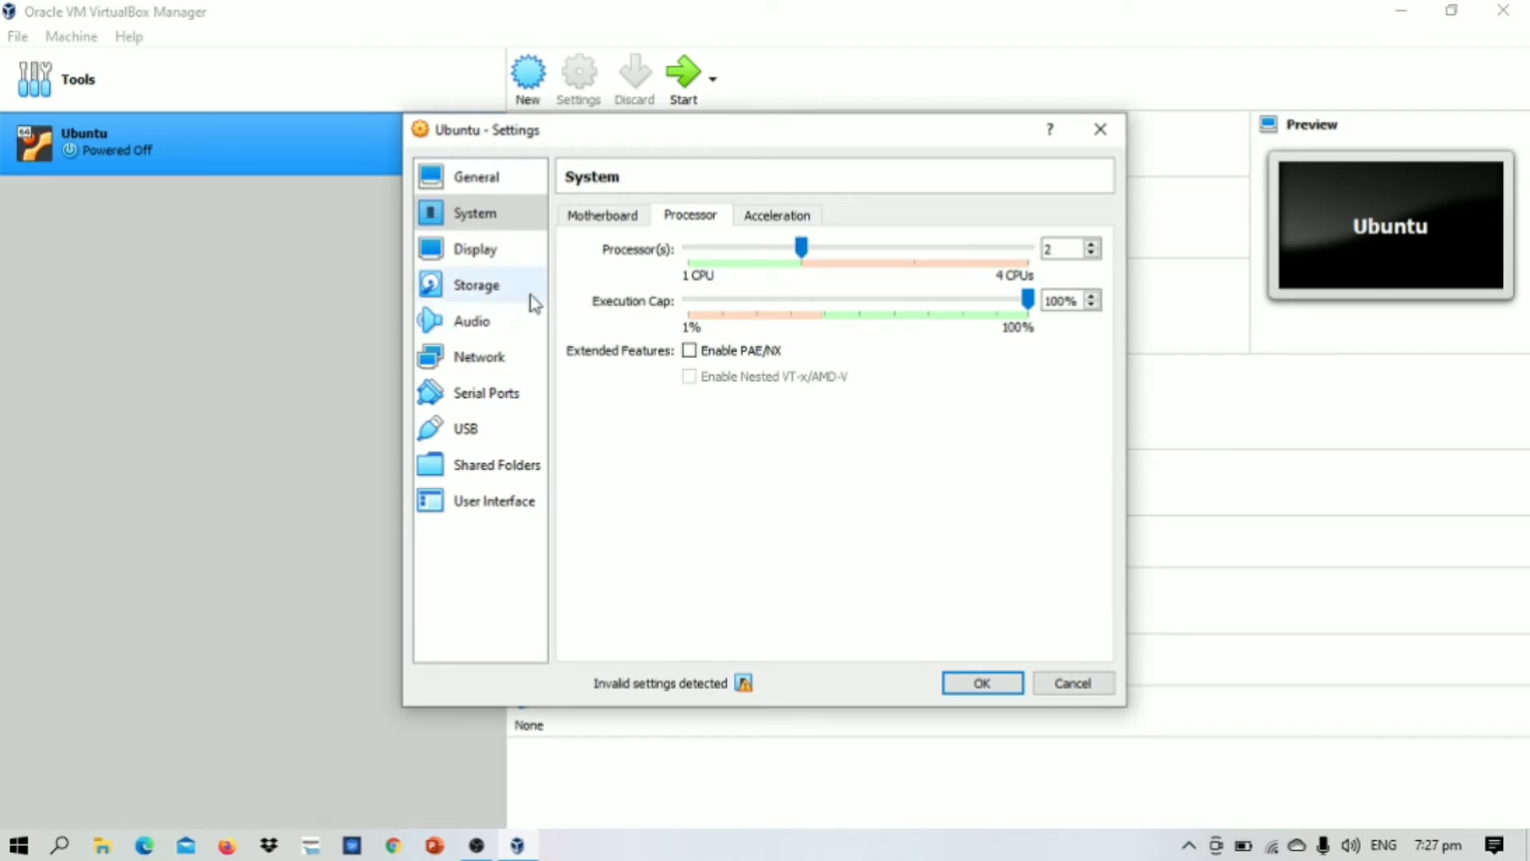
Step: Raise the machine's video memory to 128 MB and enable 3D acceleration
left_click(480, 251)
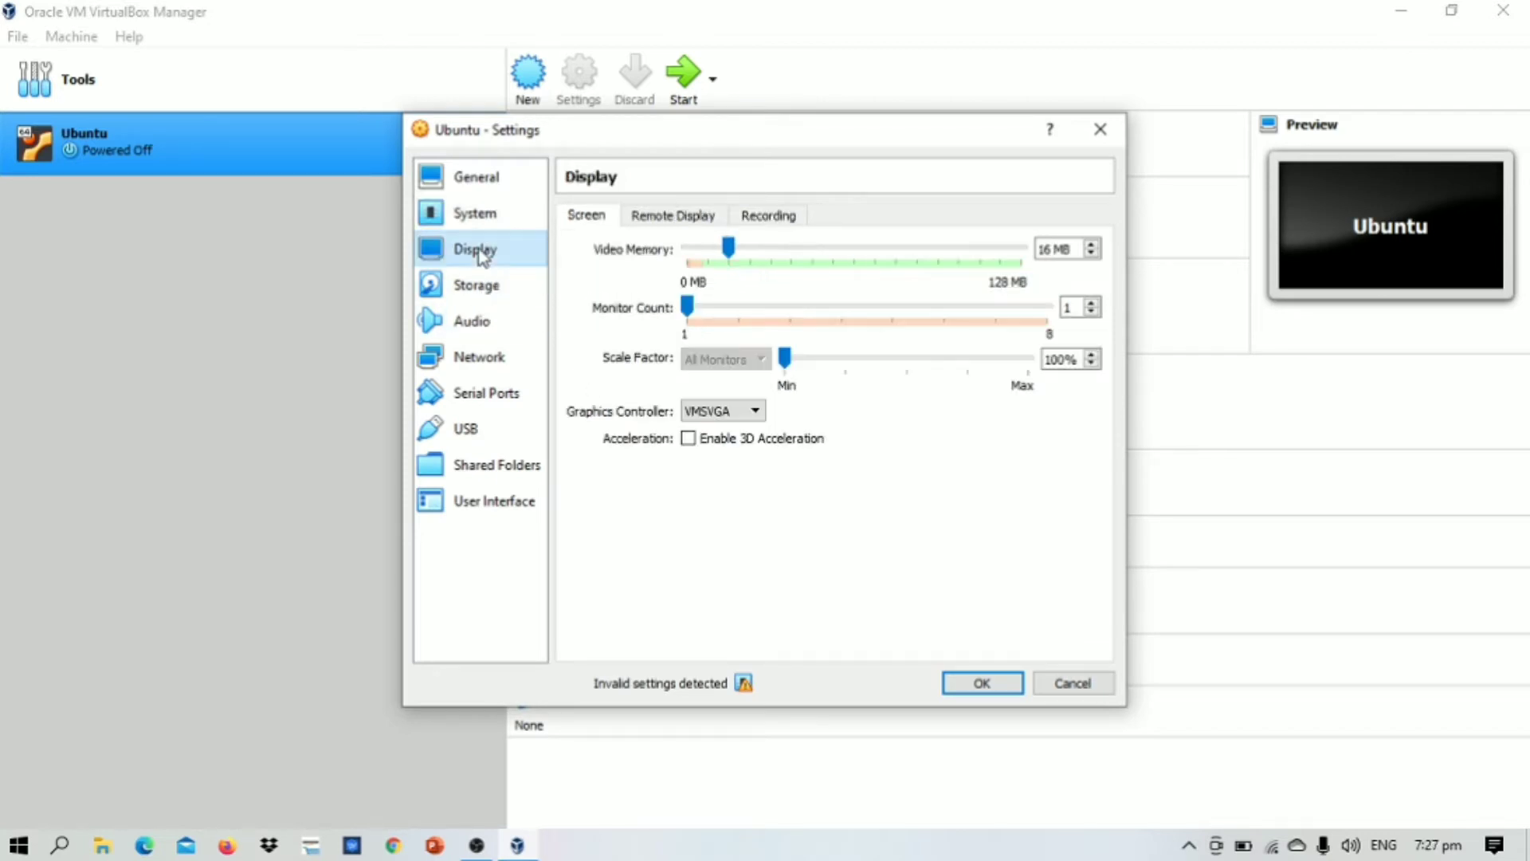
left_click_drag(727, 249, 1024, 252)
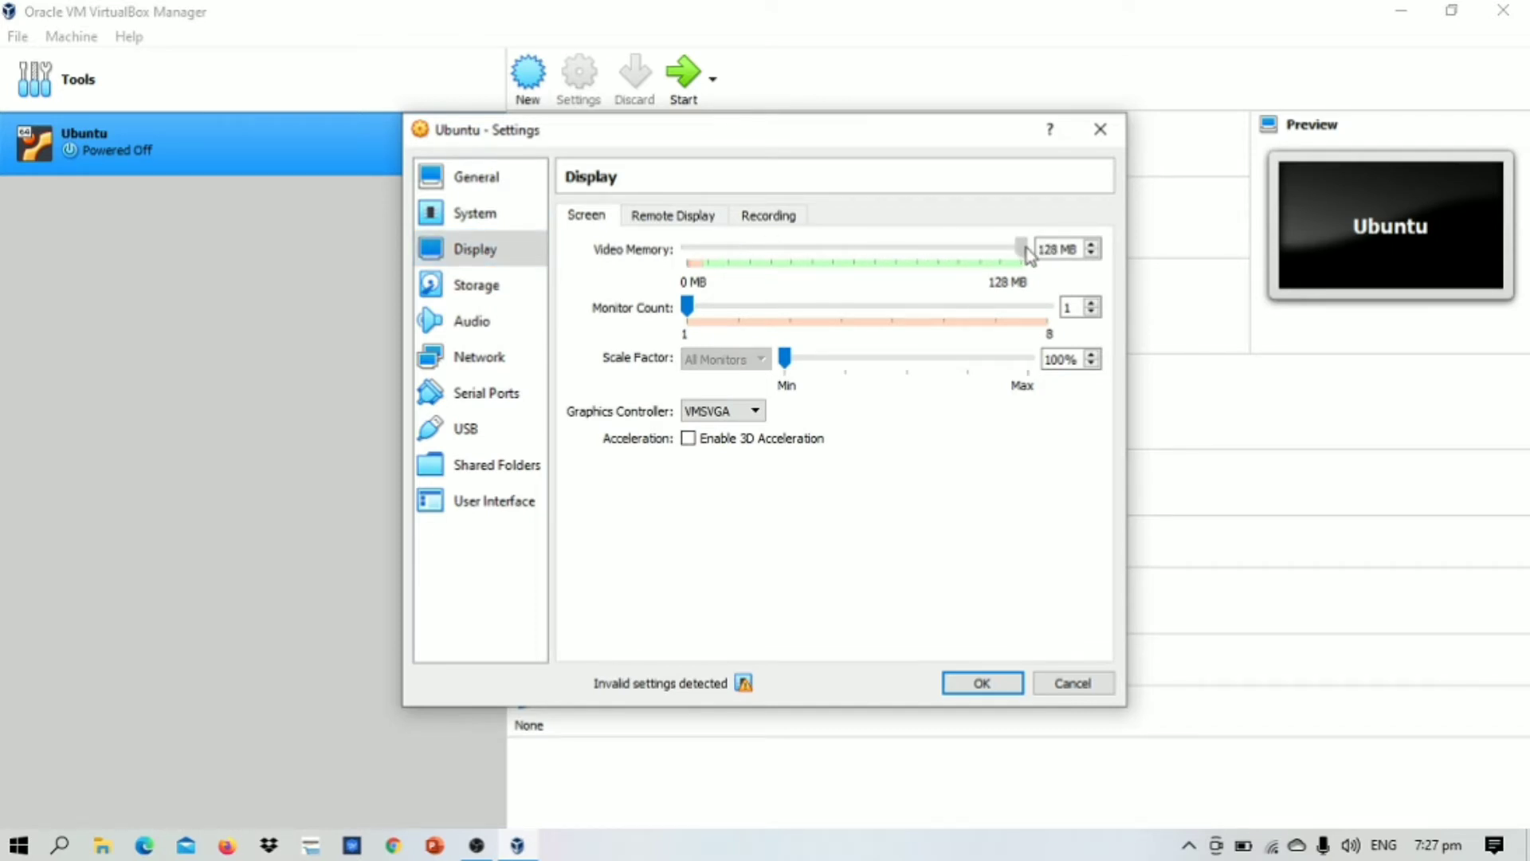
left_click(688, 439)
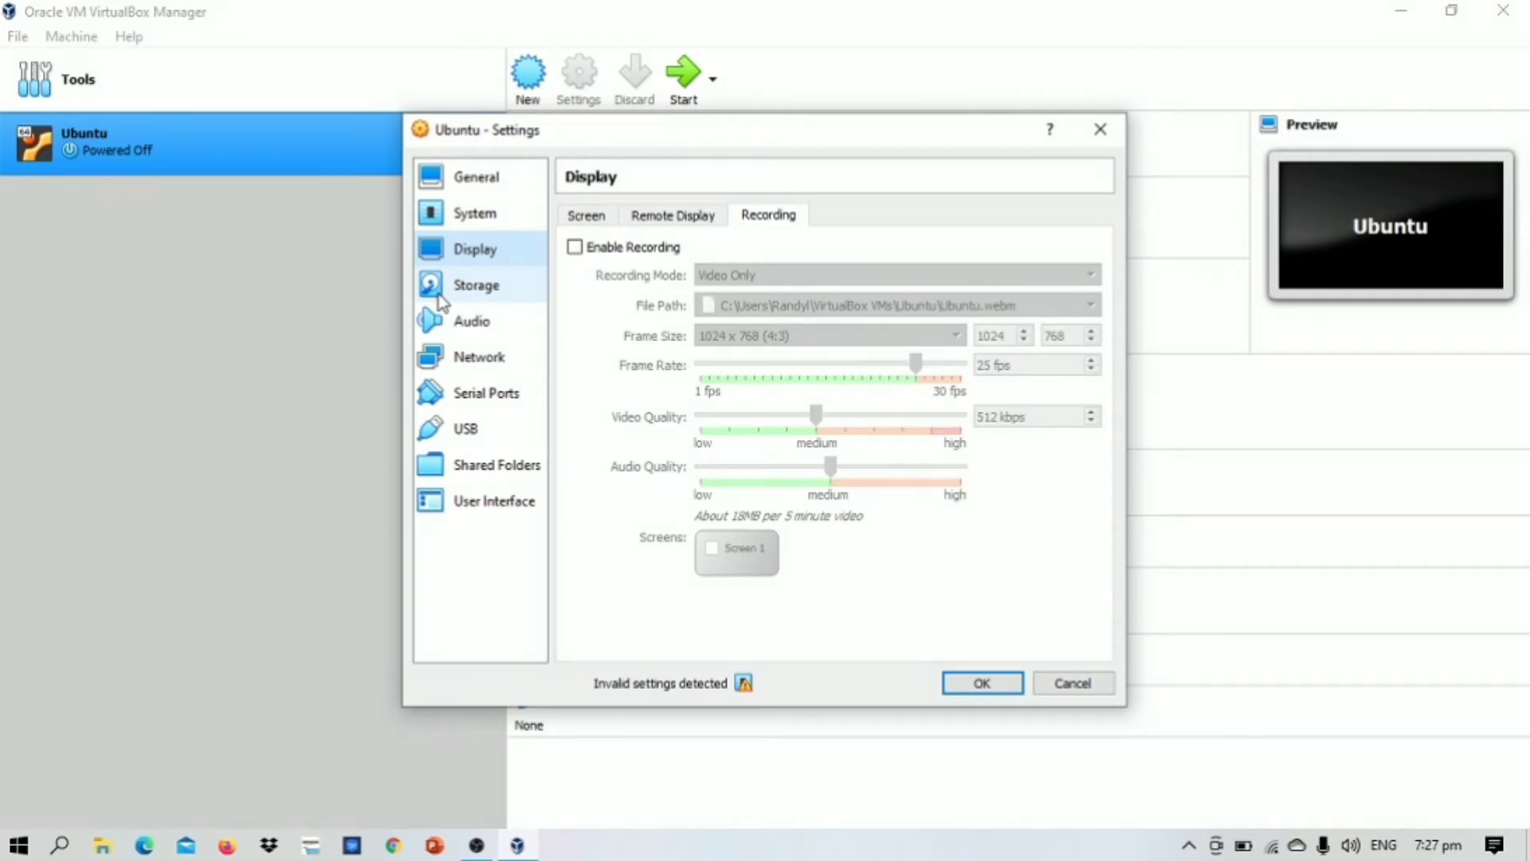
Step: Attach ubuntu-20.04.1-desktop-amd64.iso from the Downloads folder to the machine's empty optical drive
left_click(458, 295)
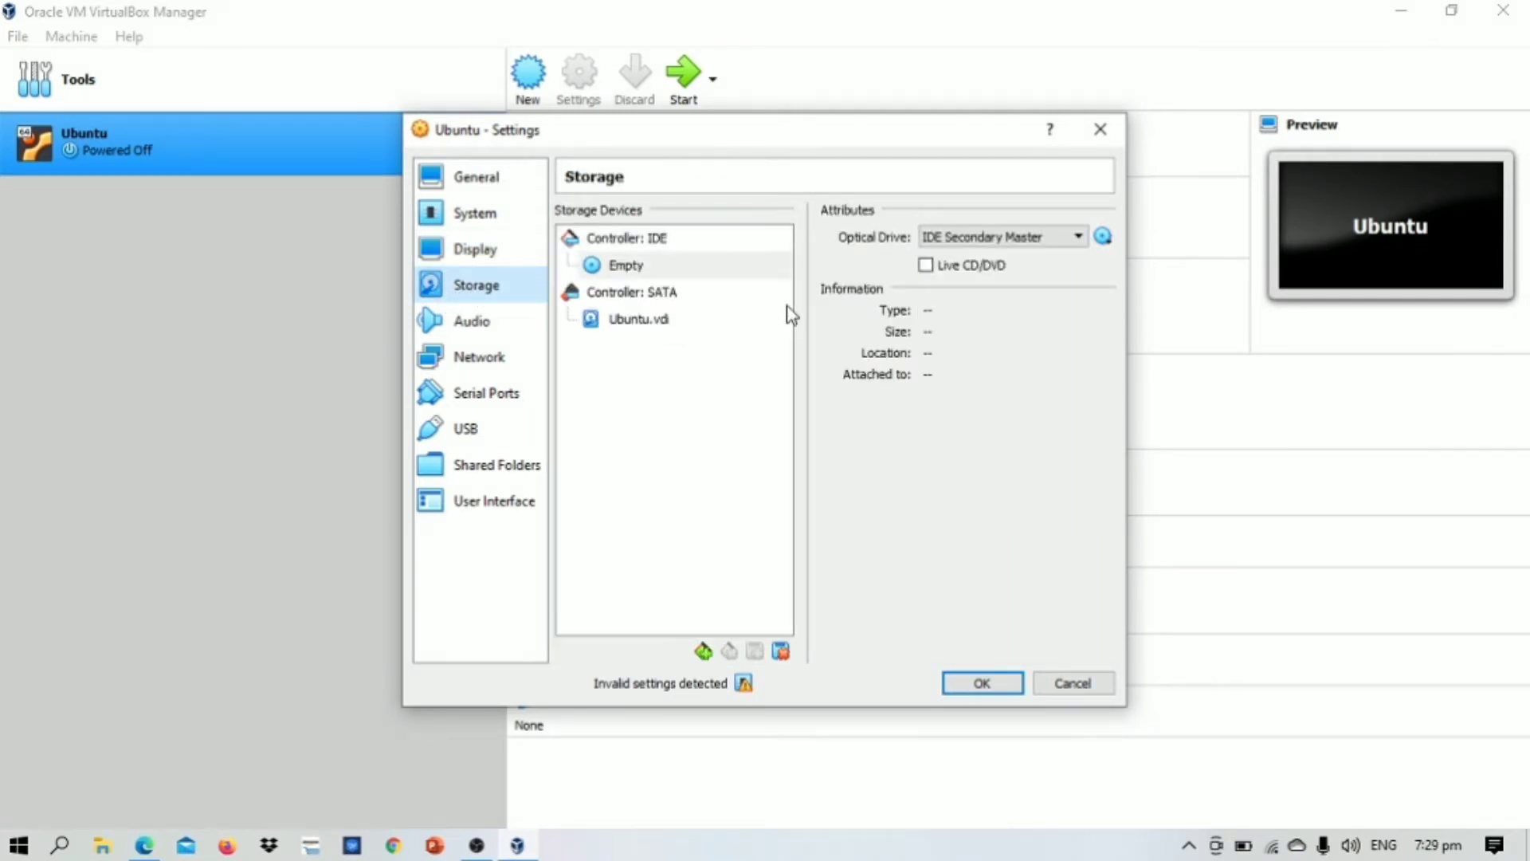
left_click(1106, 238)
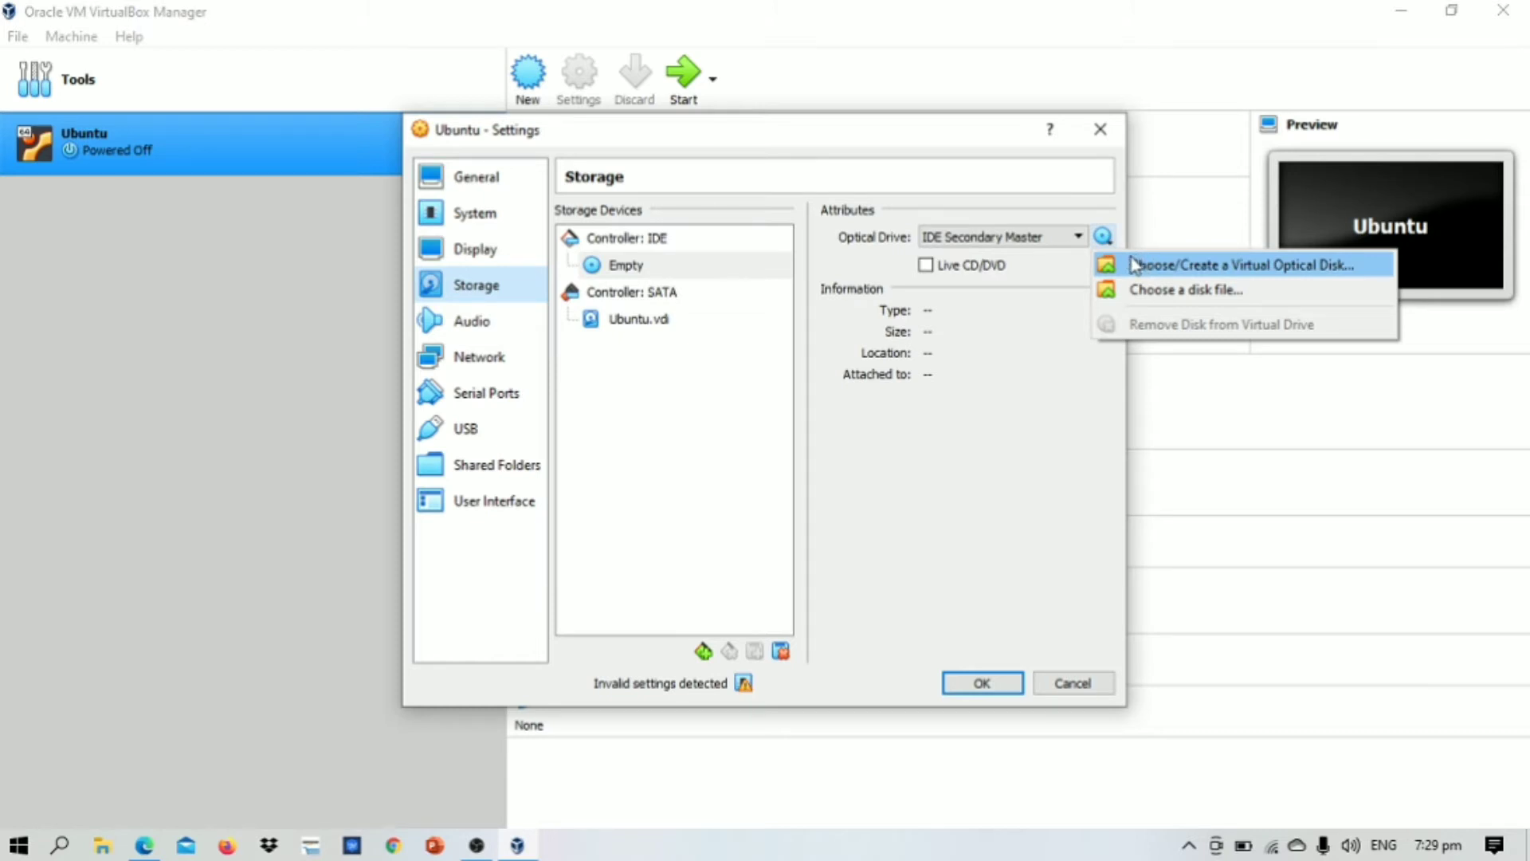
left_click(1135, 265)
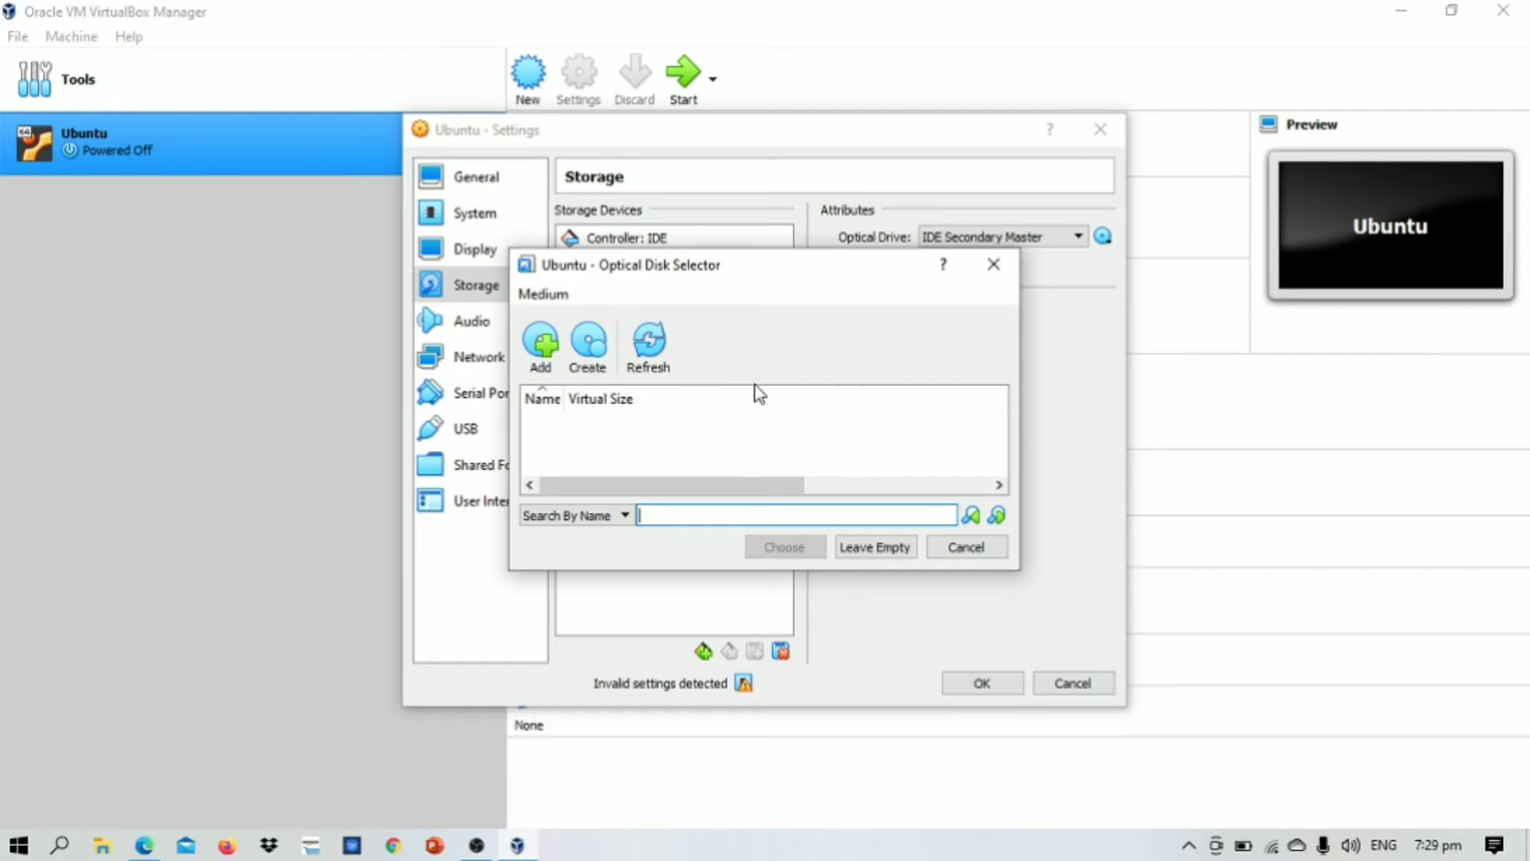
left_click(541, 344)
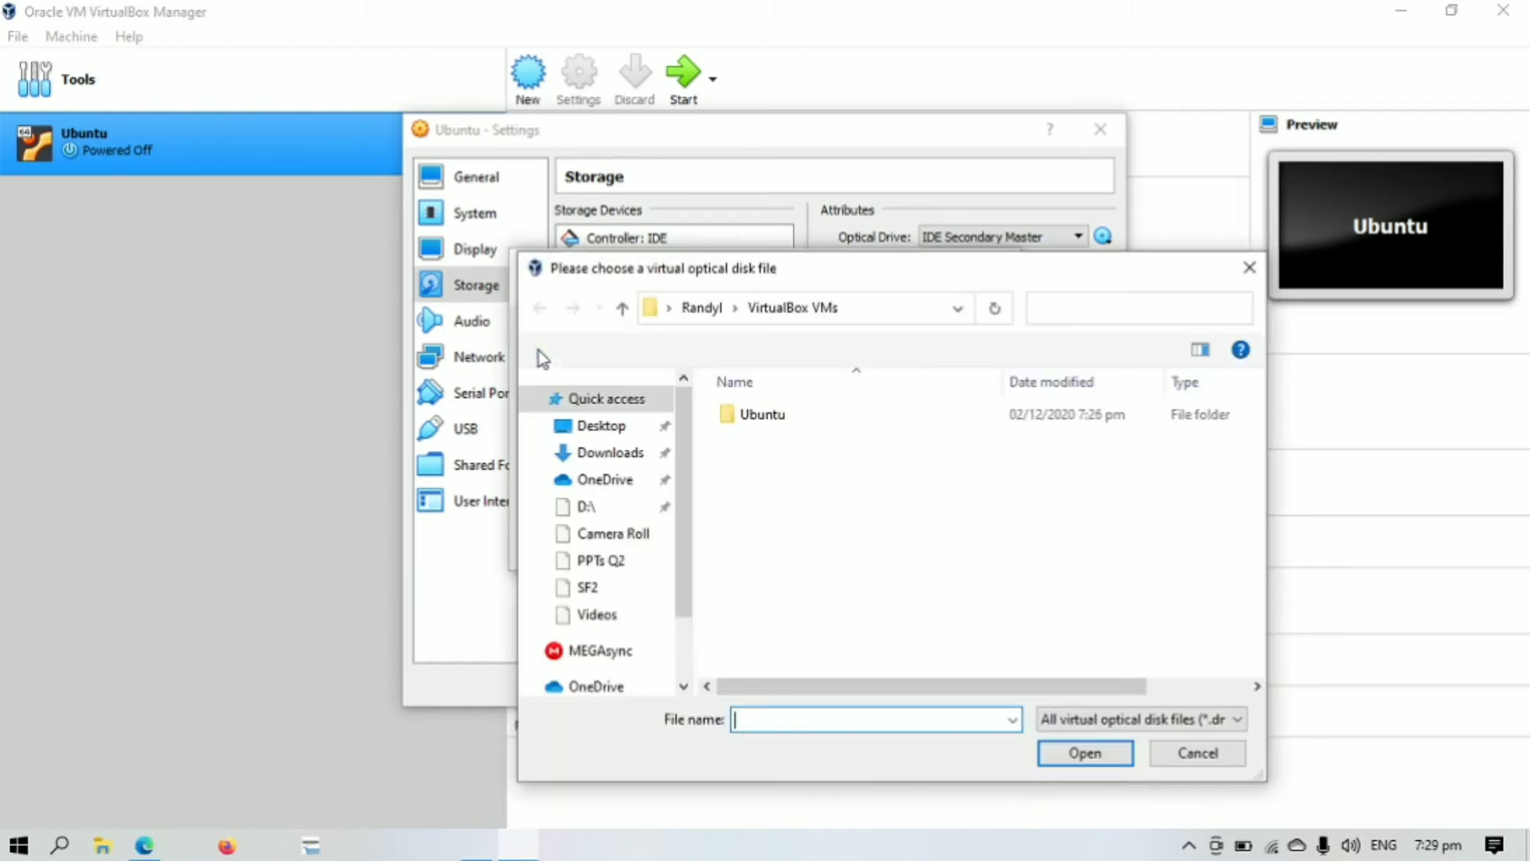
double_click(772, 413)
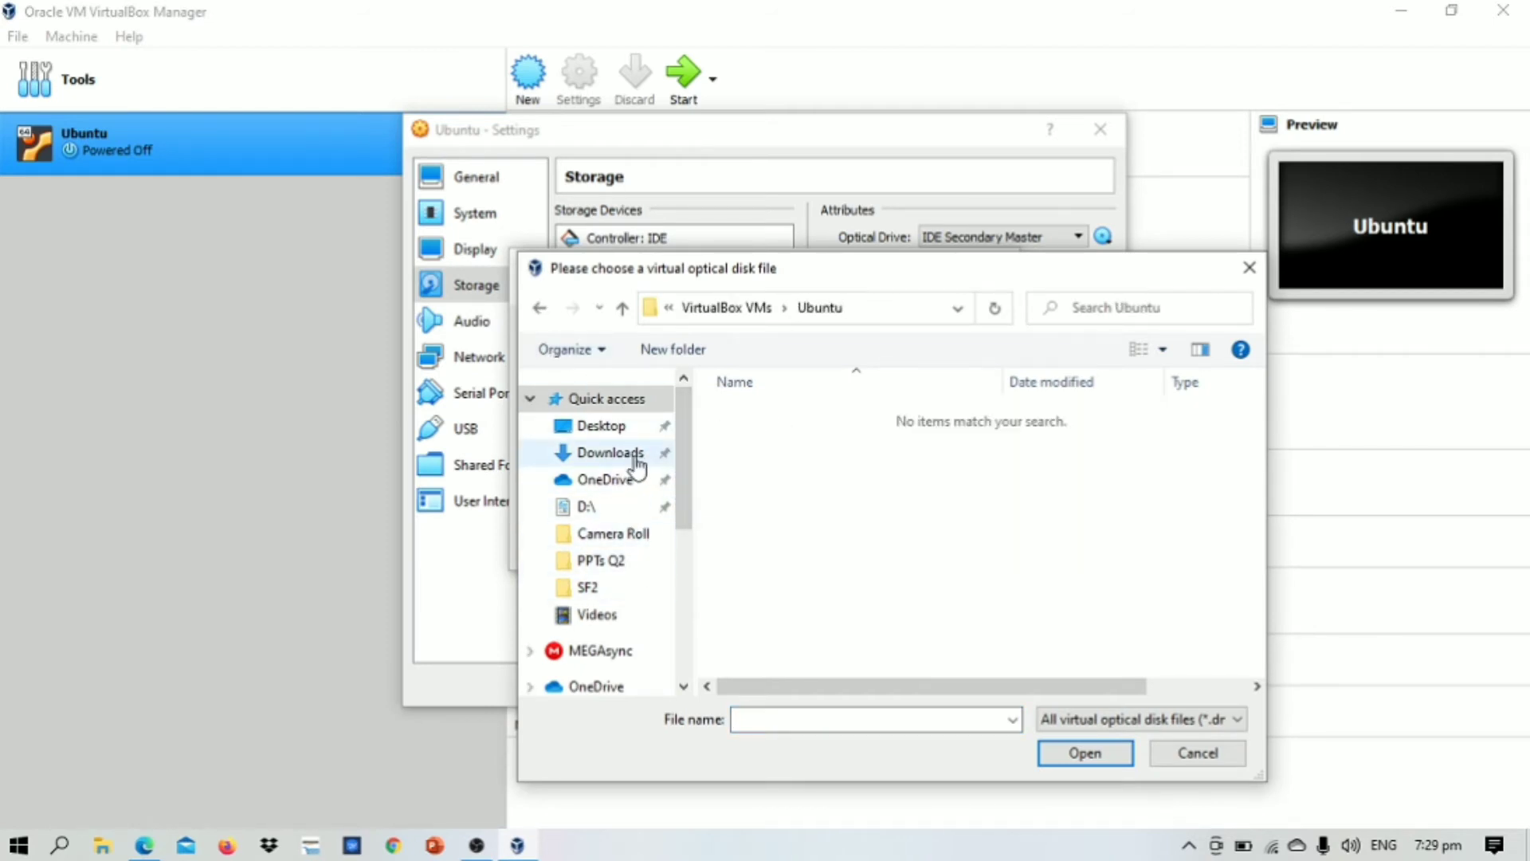
left_click(635, 457)
left_click(805, 444)
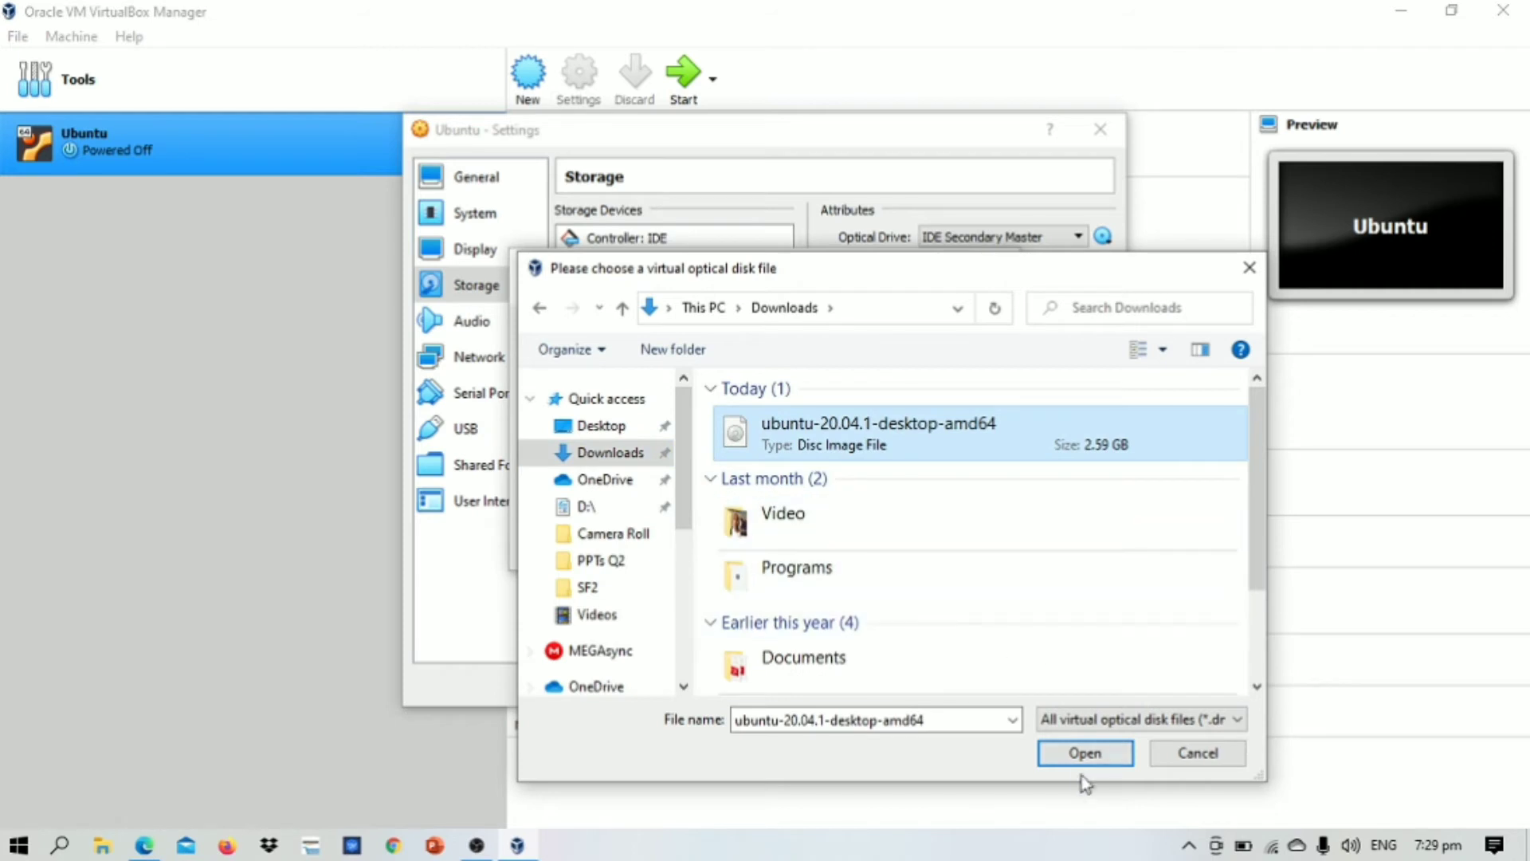
left_click(1084, 755)
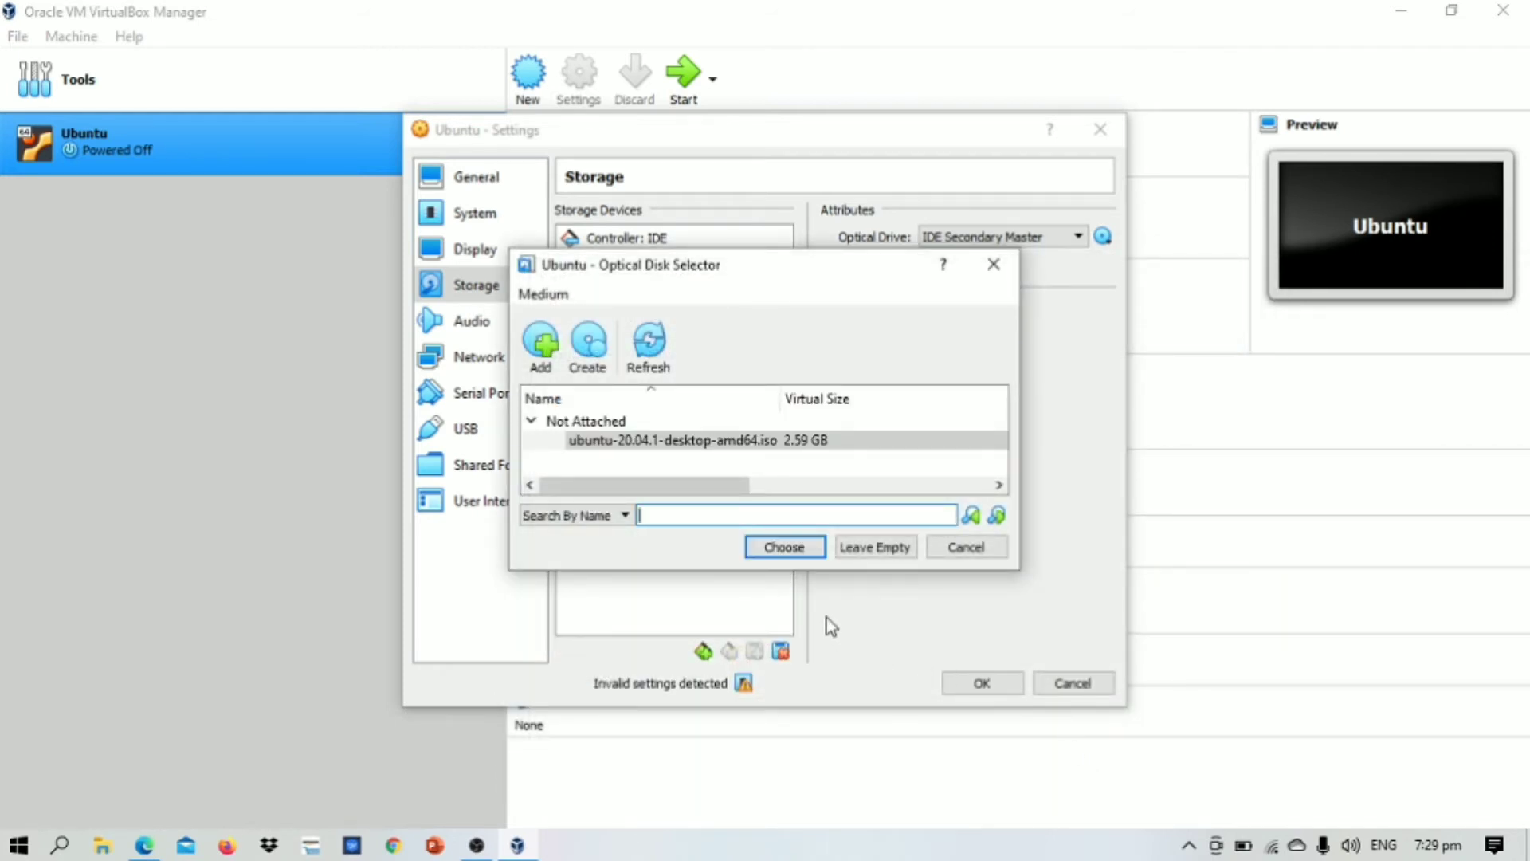
left_click(777, 551)
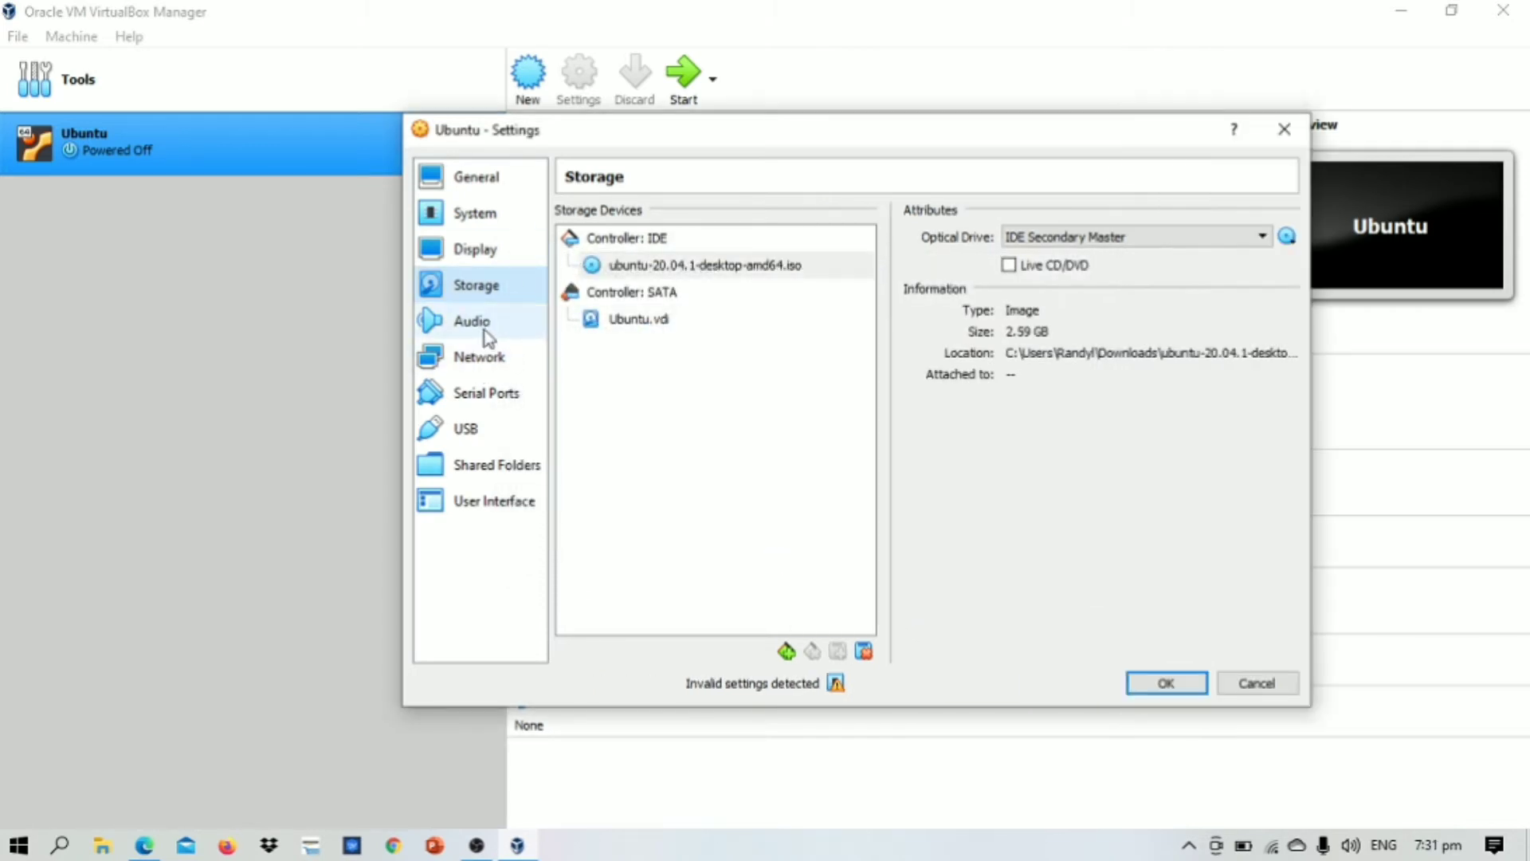
Step: Review the machine's audio, network, serial port, USB, shared folder and user interface settings
left_click(483, 325)
left_click(492, 358)
left_click(502, 392)
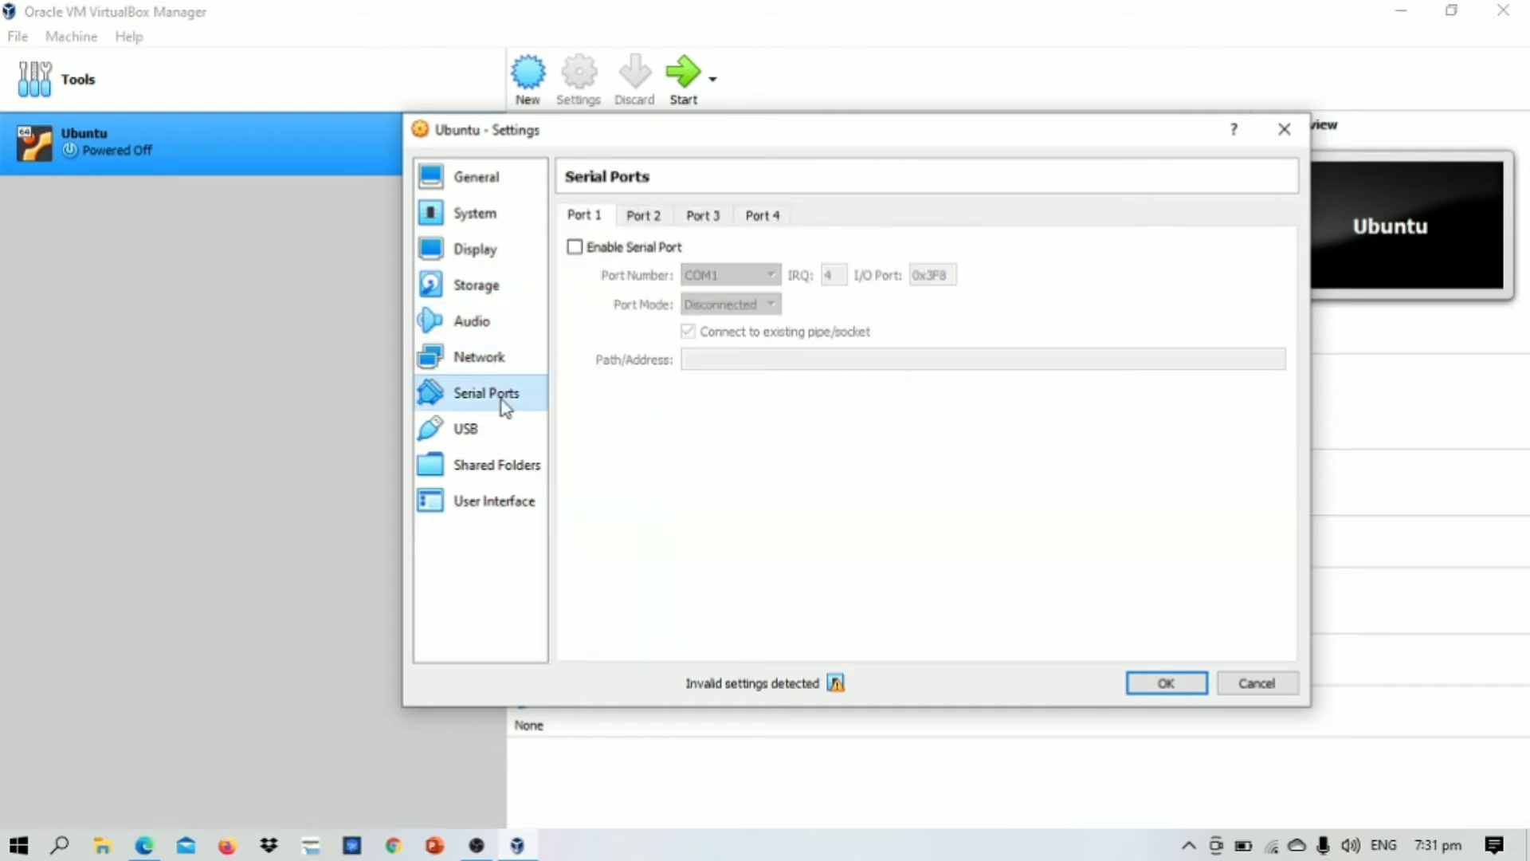
left_click(502, 427)
left_click(495, 360)
left_click(499, 429)
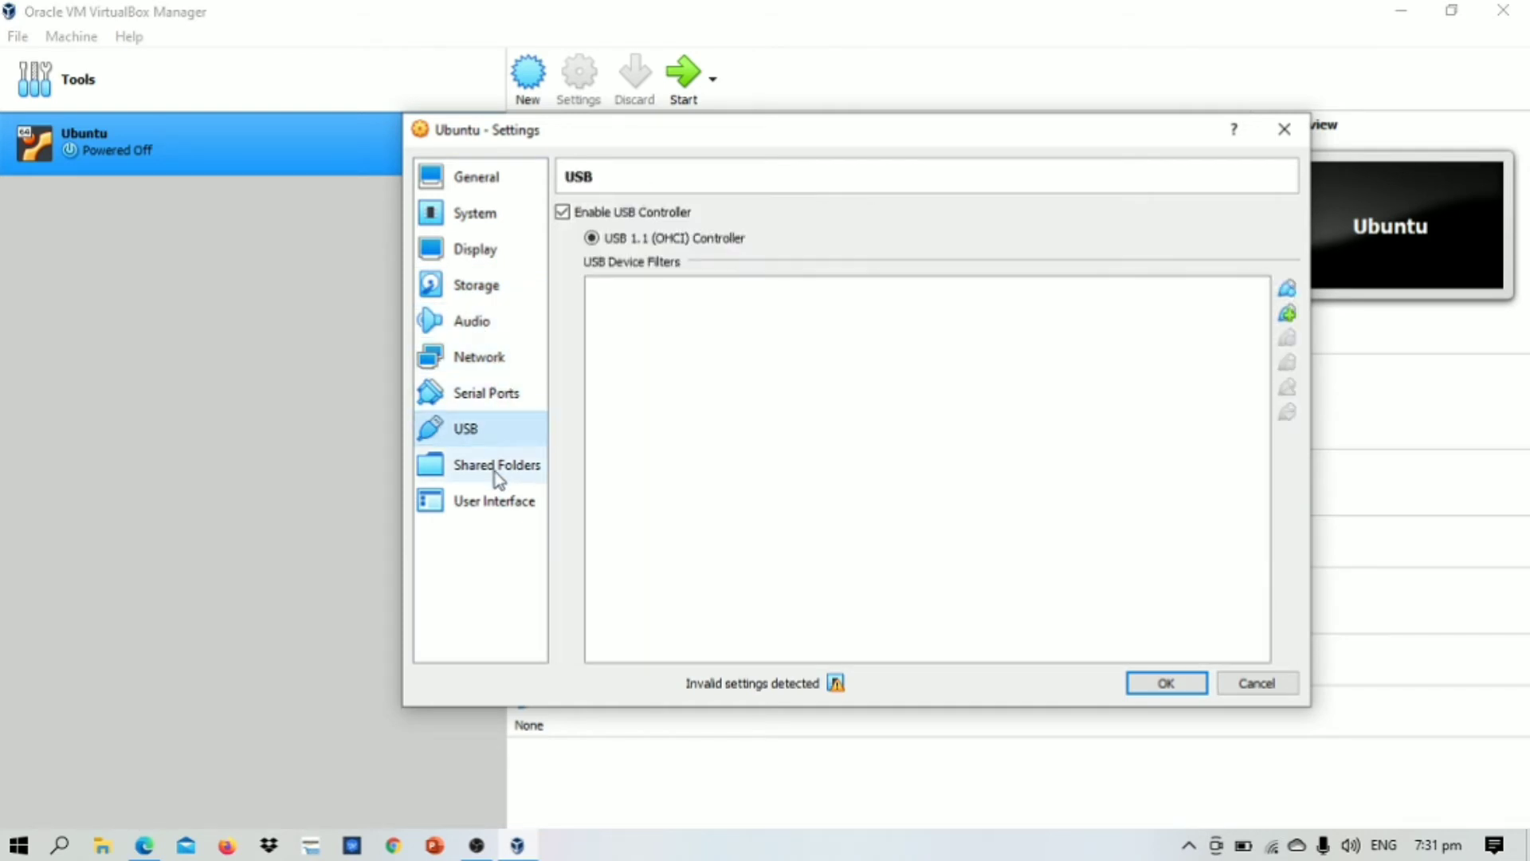
left_click(498, 467)
left_click(498, 504)
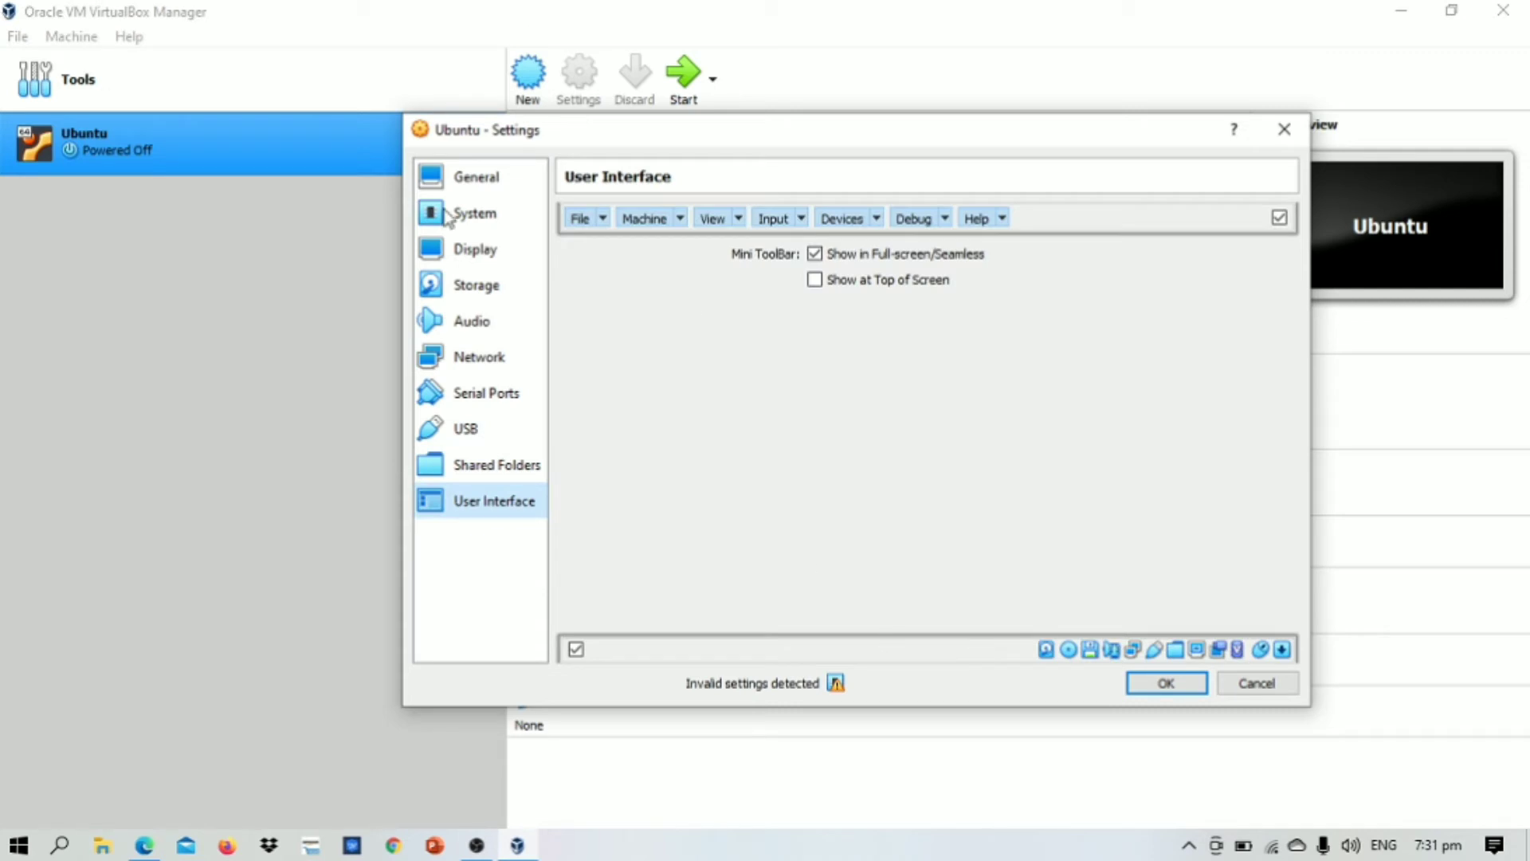
Step: Save the machine settings and boot the Ubuntu virtual machine, moving its window up to fit the display
left_click(1172, 685)
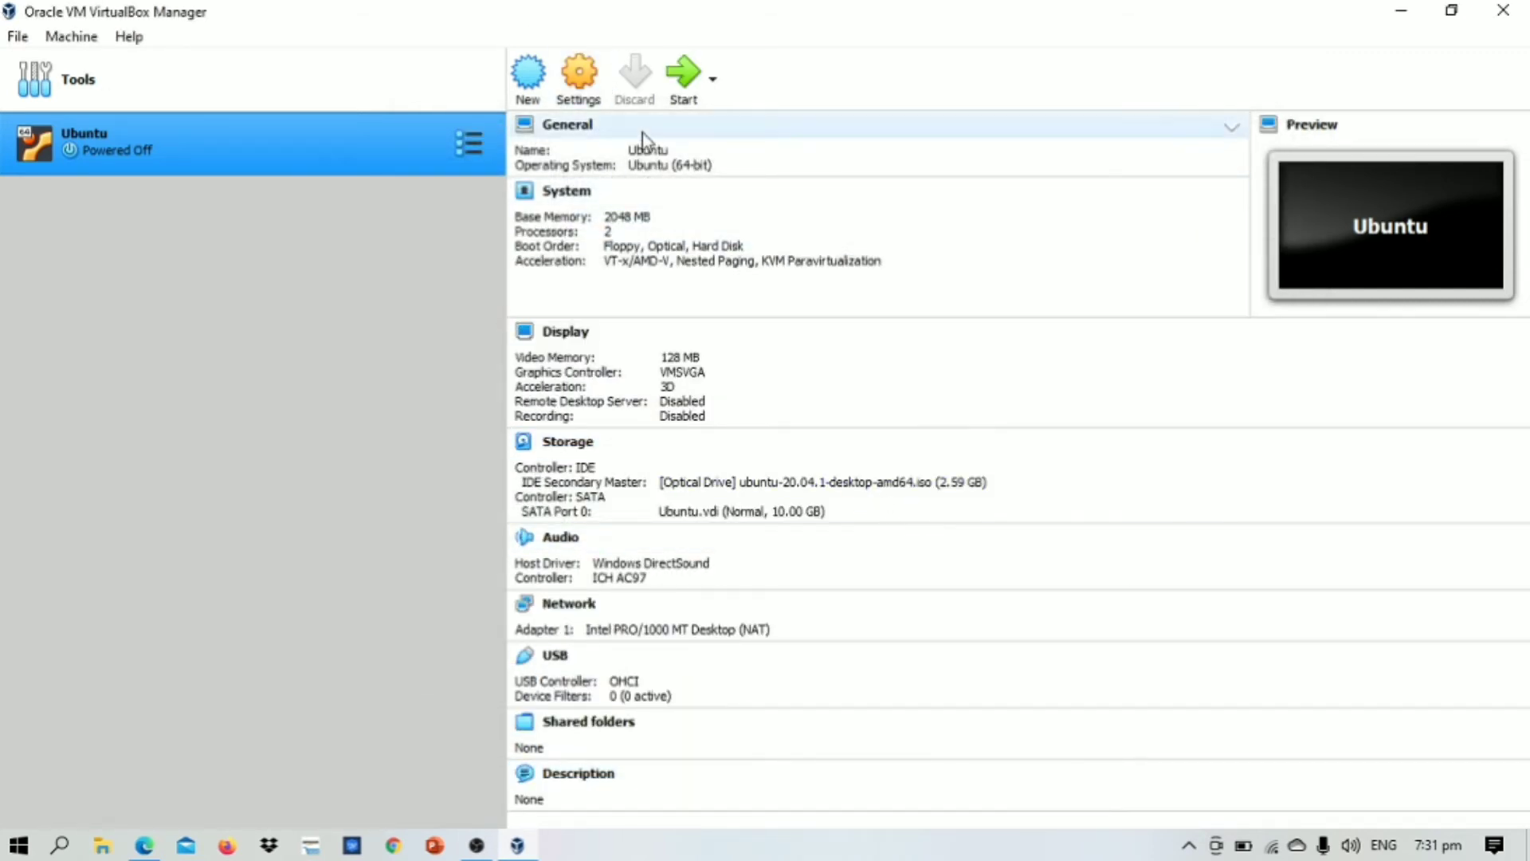
left_click(682, 84)
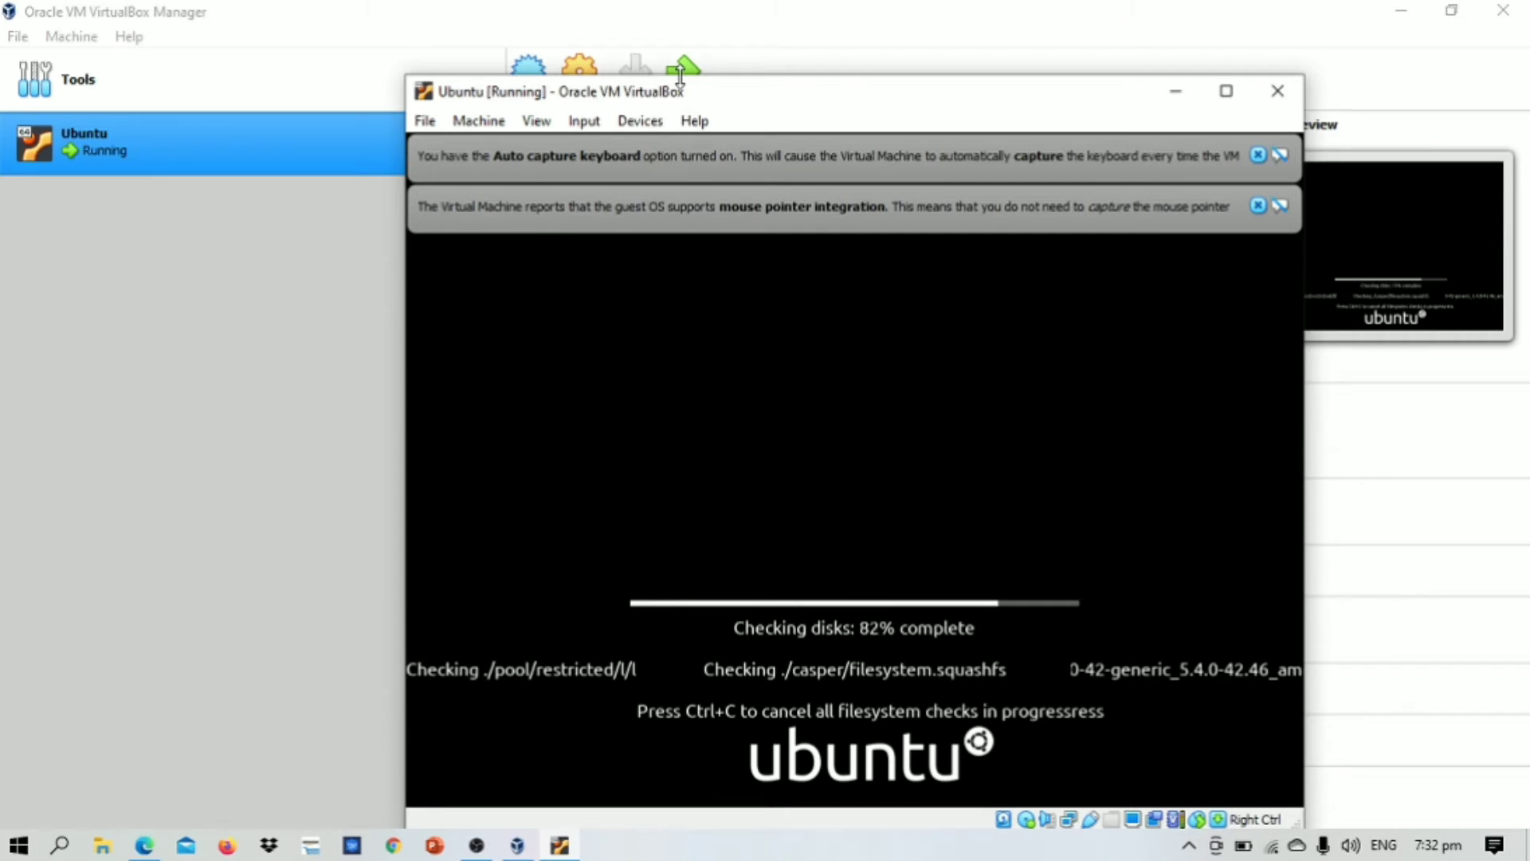
left_click_drag(724, 99, 717, 37)
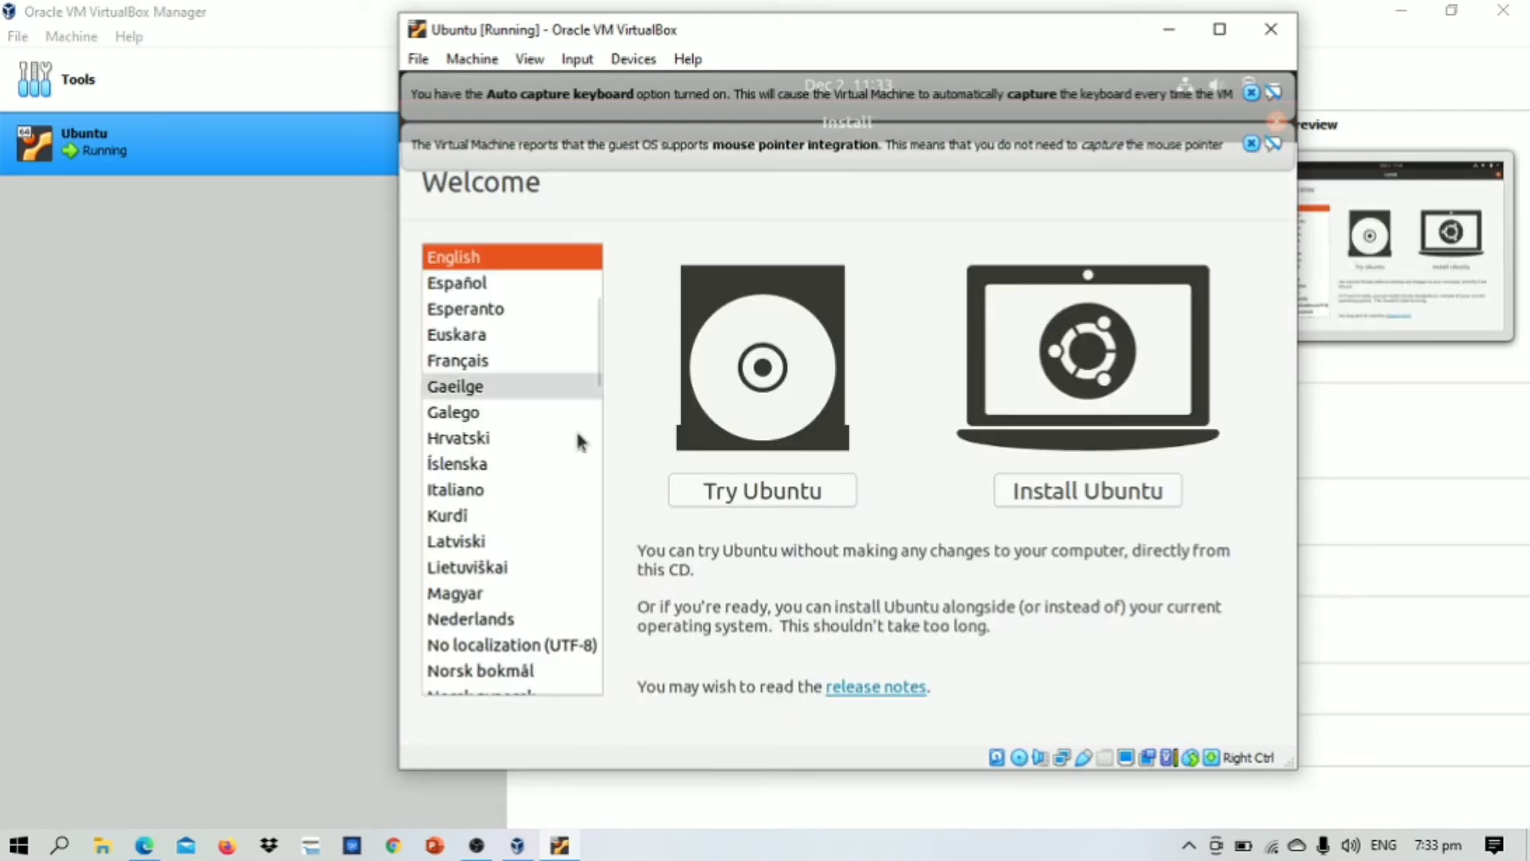
Step: Start the Ubuntu installation in English, test the keyboard in the layout test field and accept the English (US) layout
left_click(1107, 494)
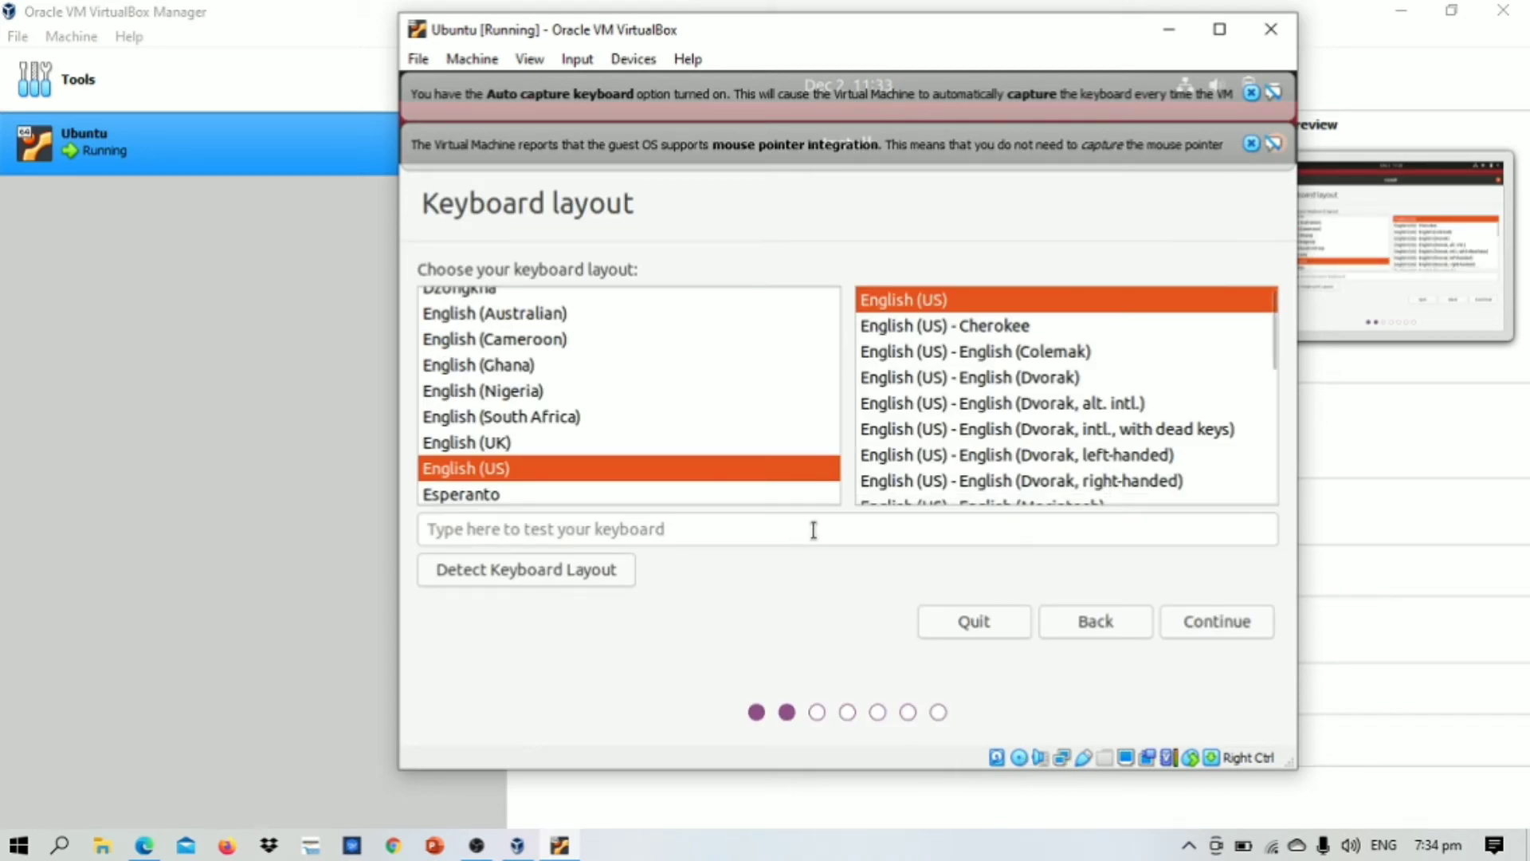
left_click(872, 528)
type("ghgn")
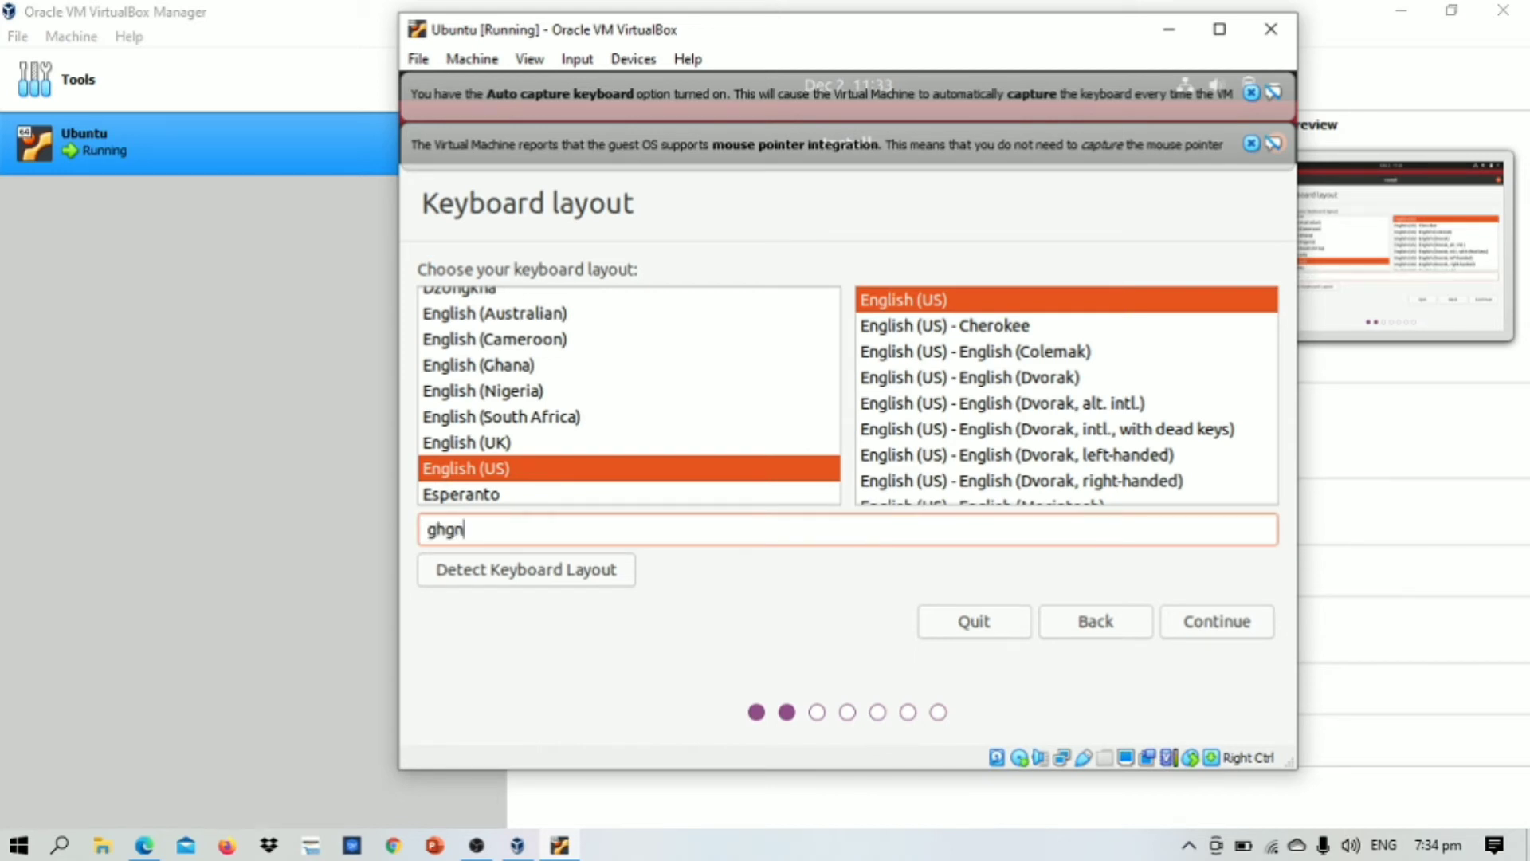
key("BackSpace")
key("BackSpace")
key("BackSpace")
key("BackSpace")
left_click(1193, 625)
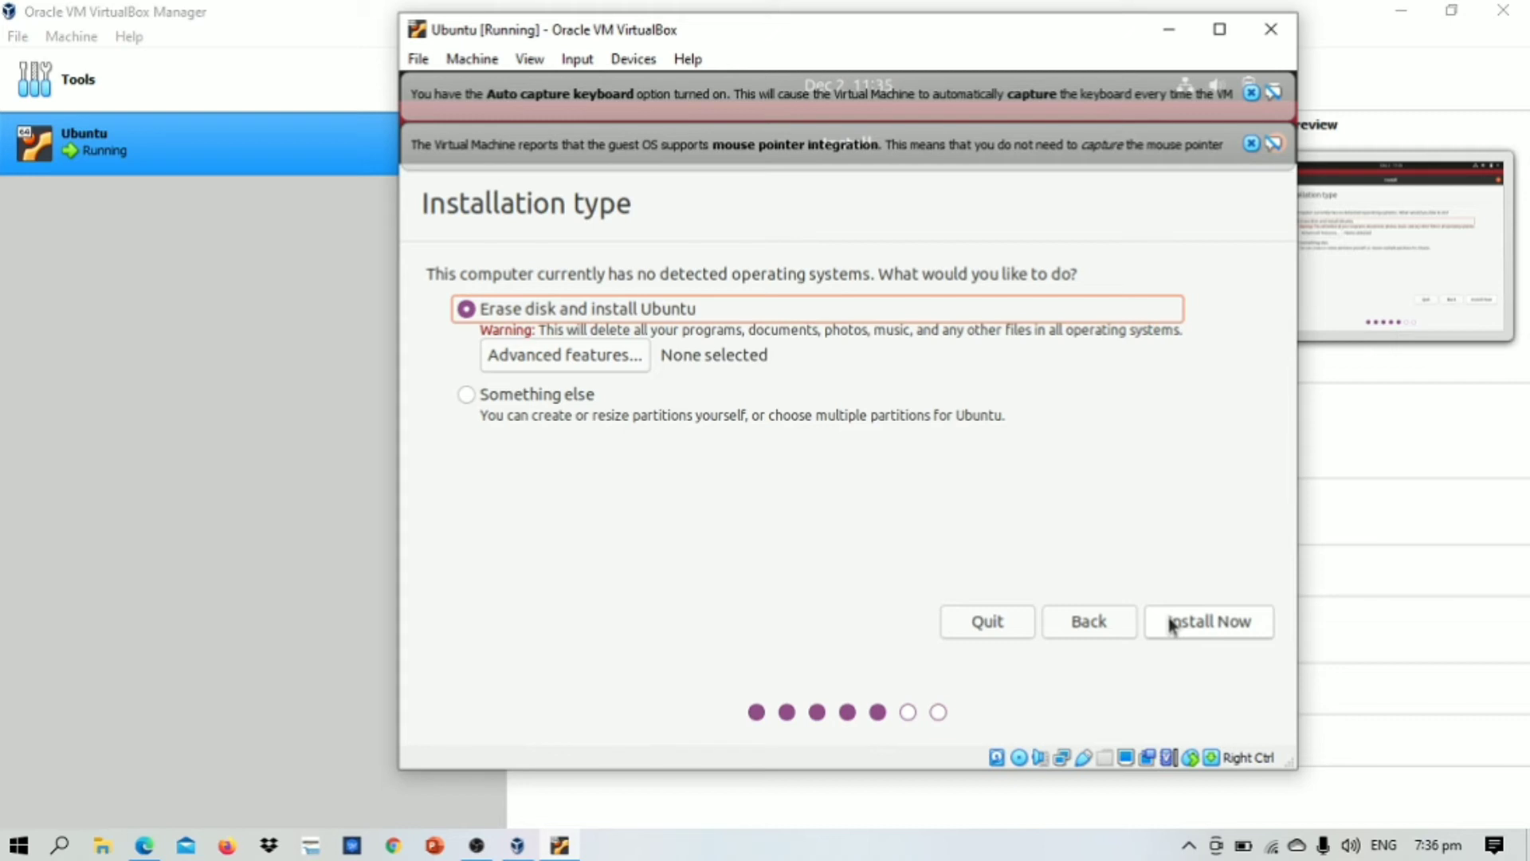
Step: Install with the erase disk option, confirm writing the partition changes, and accept Manila as the location
left_click(1175, 634)
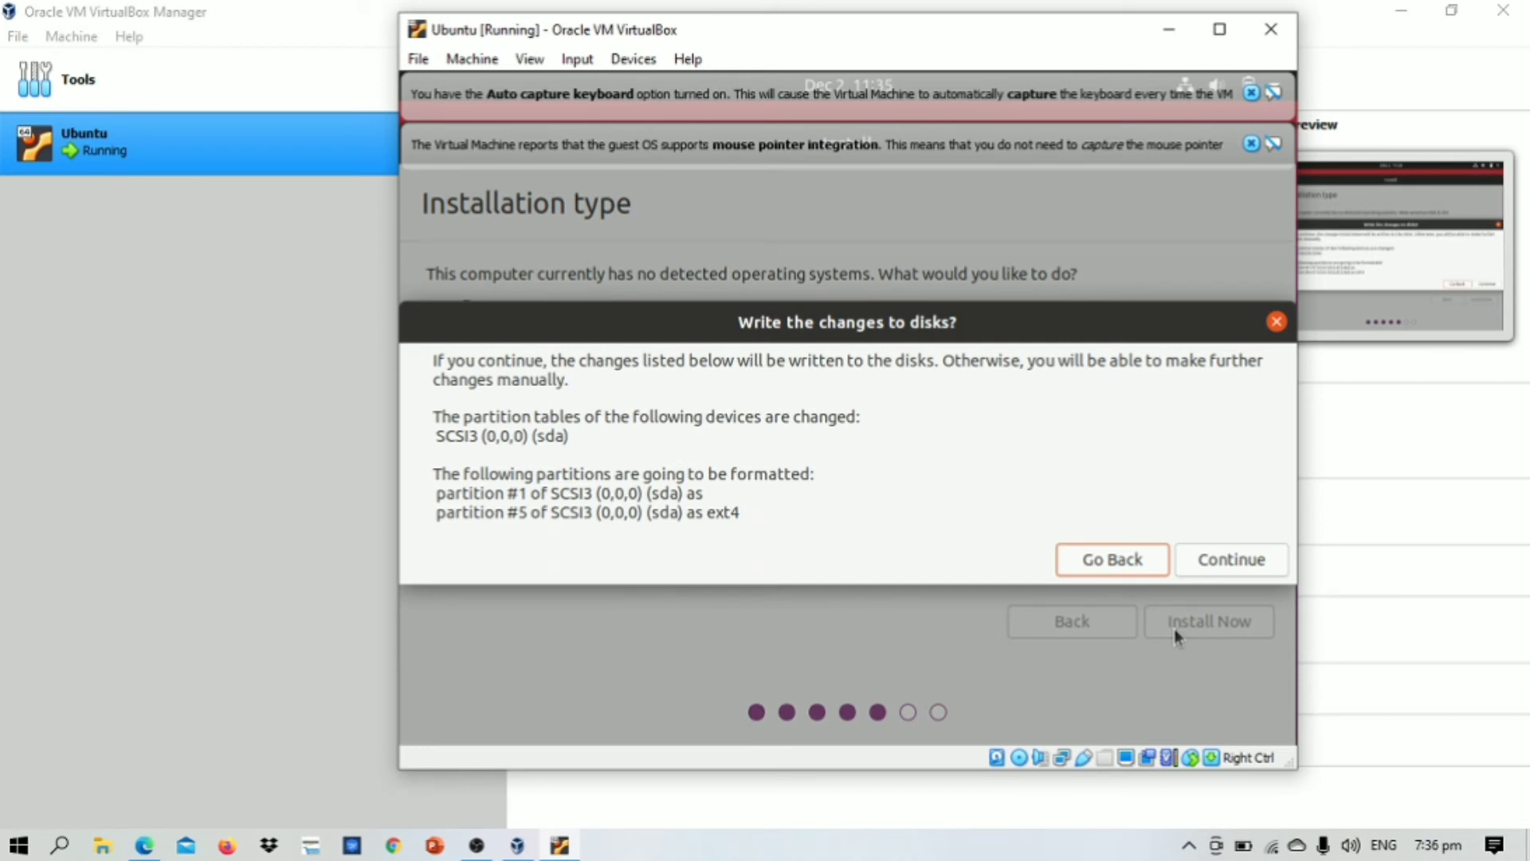
left_click(1209, 561)
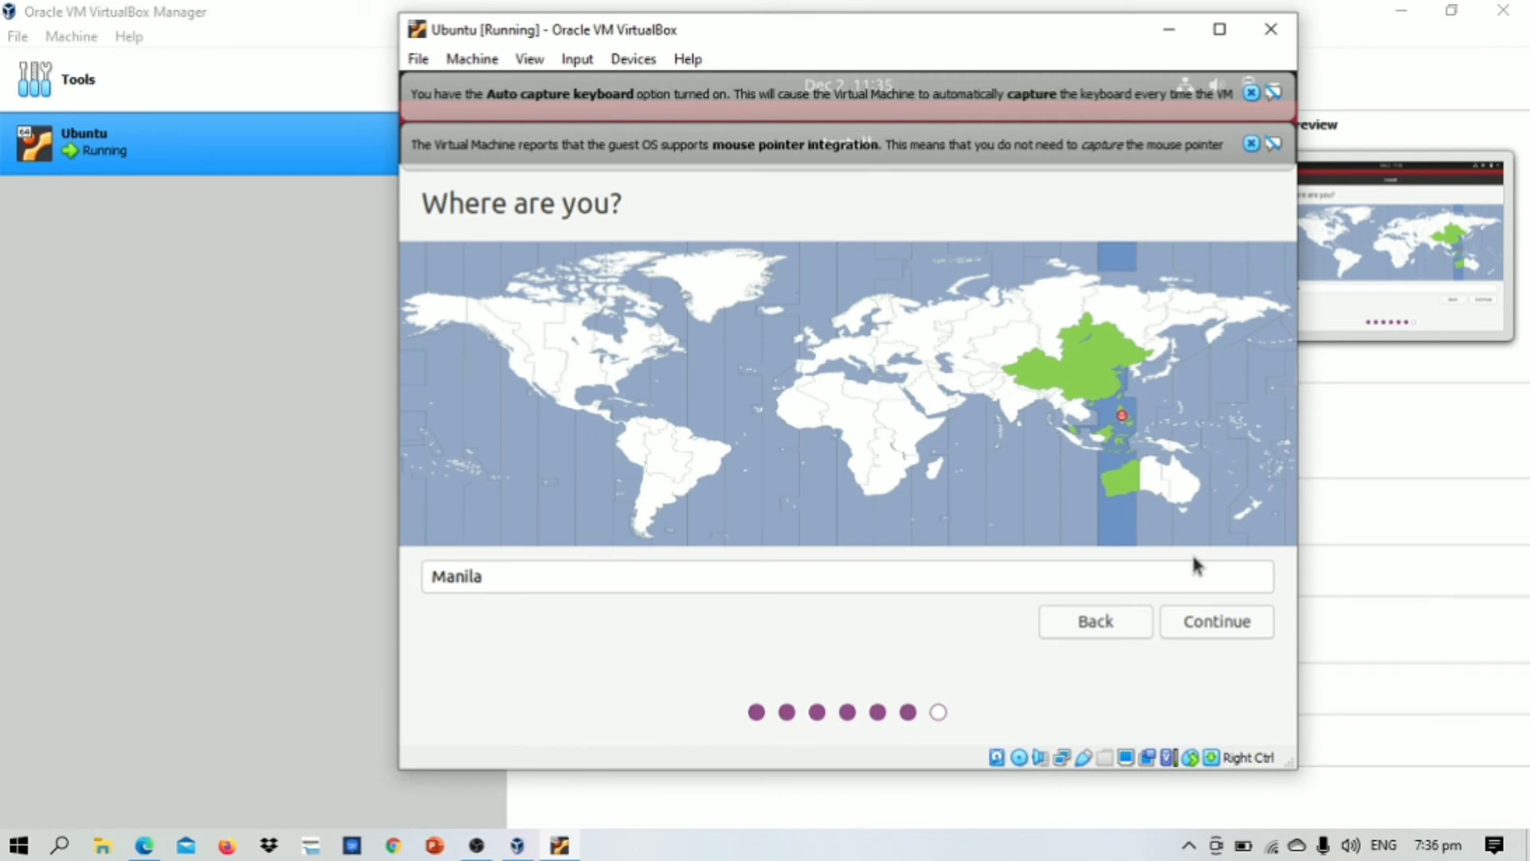
left_click(1212, 628)
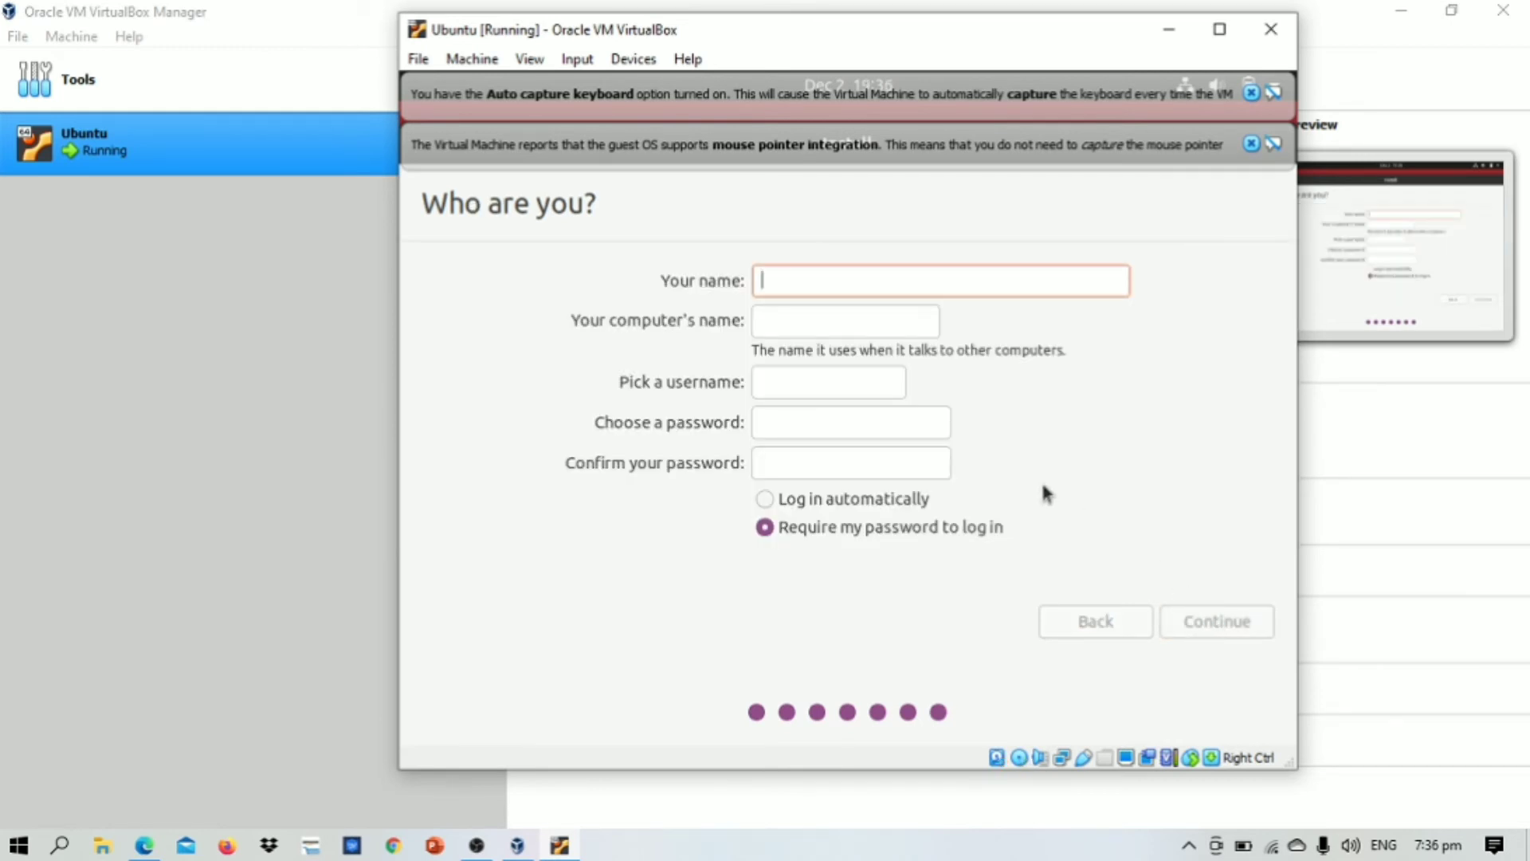
Step: Enter the account owner's name in the installer's user details, letting it fill in the computer name and username
type("RA")
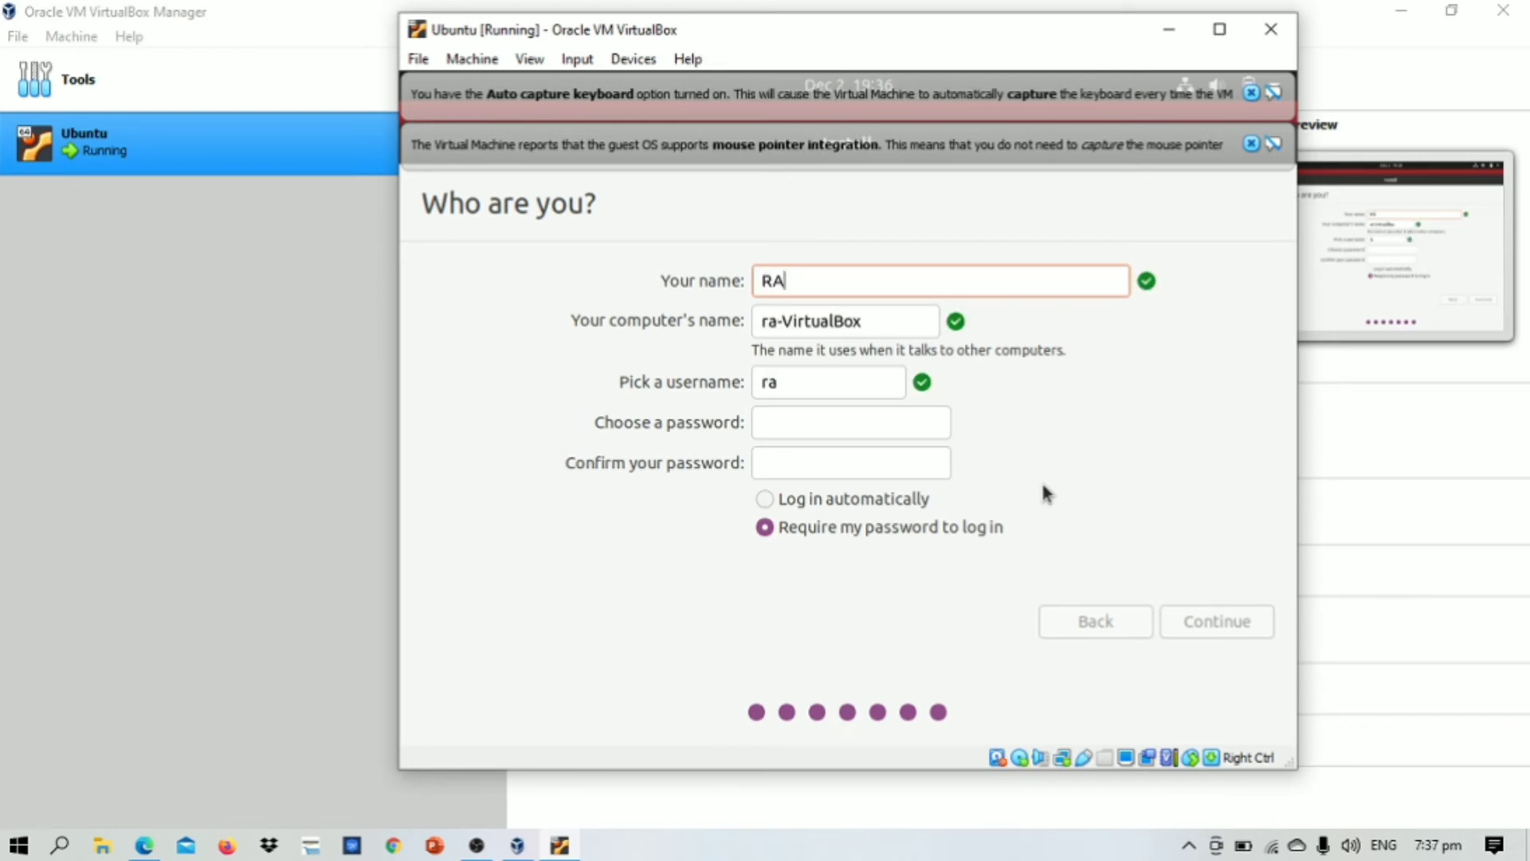
key("BackSpace")
type("a")
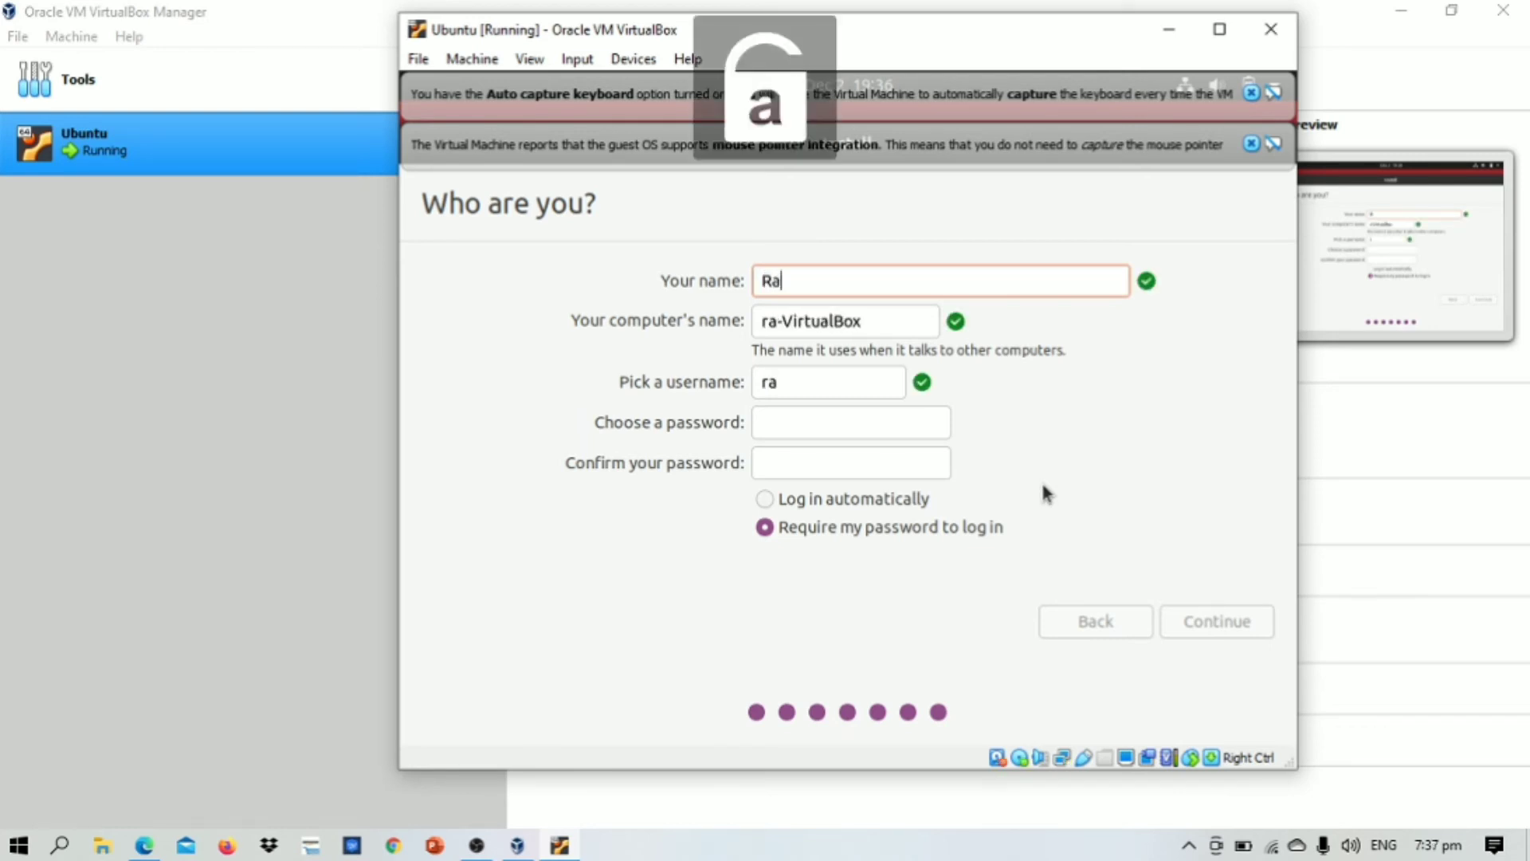
type("ndyl")
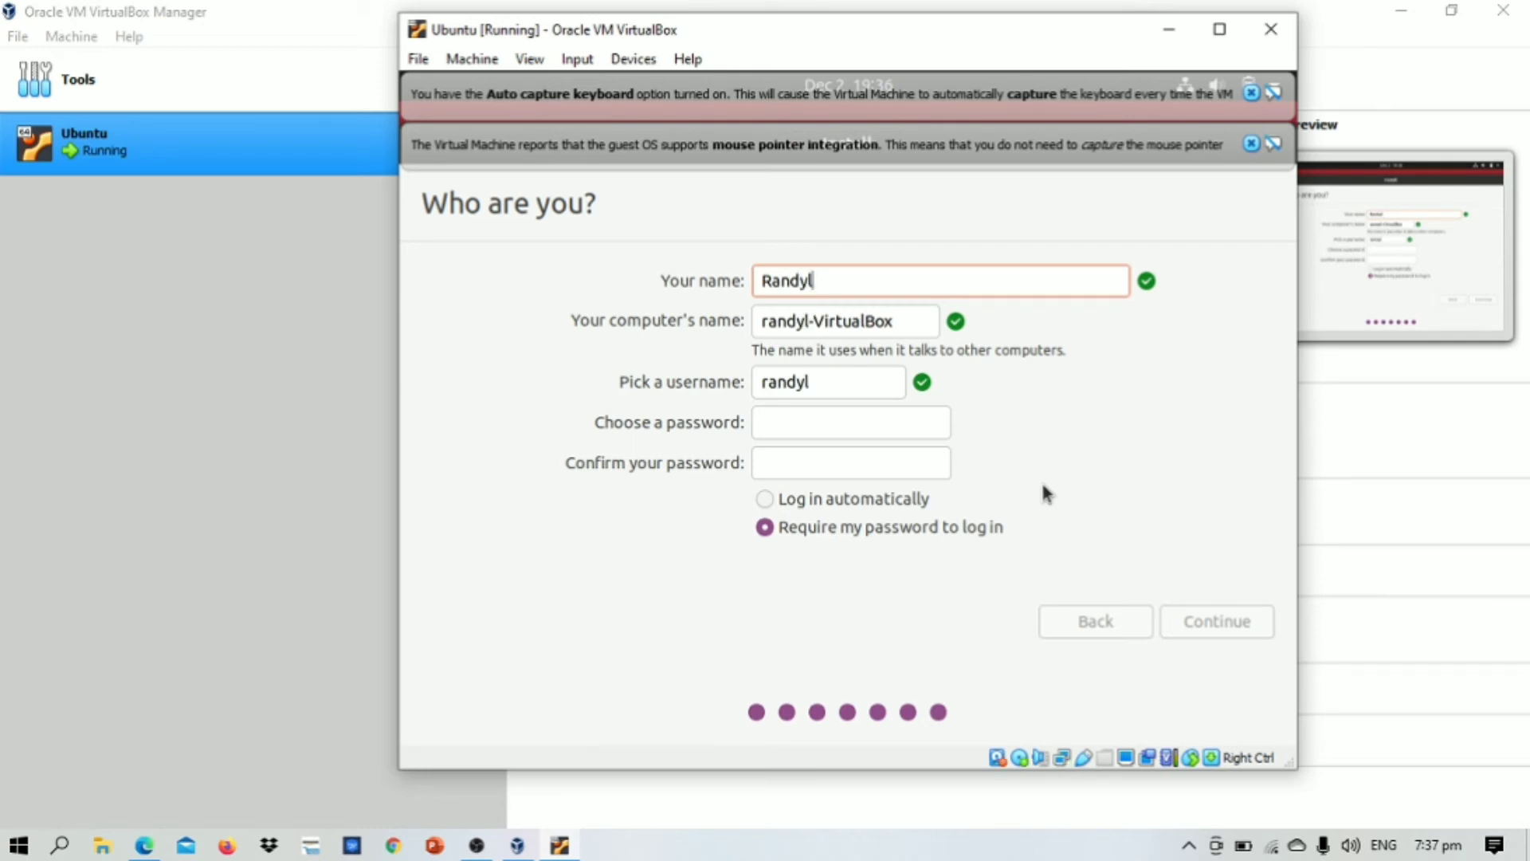
type("23")
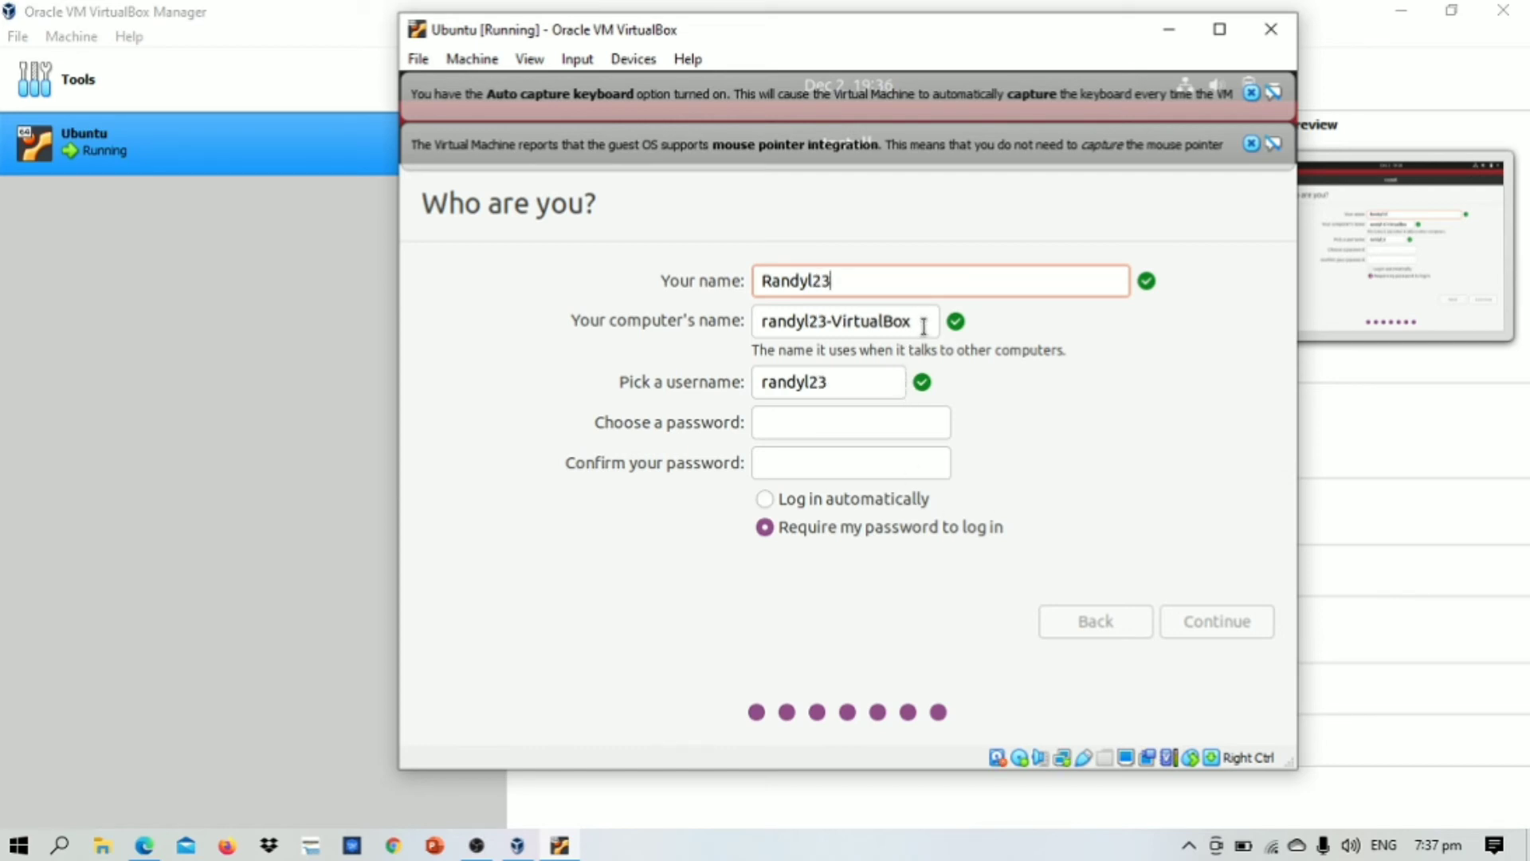
Step: Enter and confirm the account password, keep the password required at login, and proceed with the installation
left_click(912, 427)
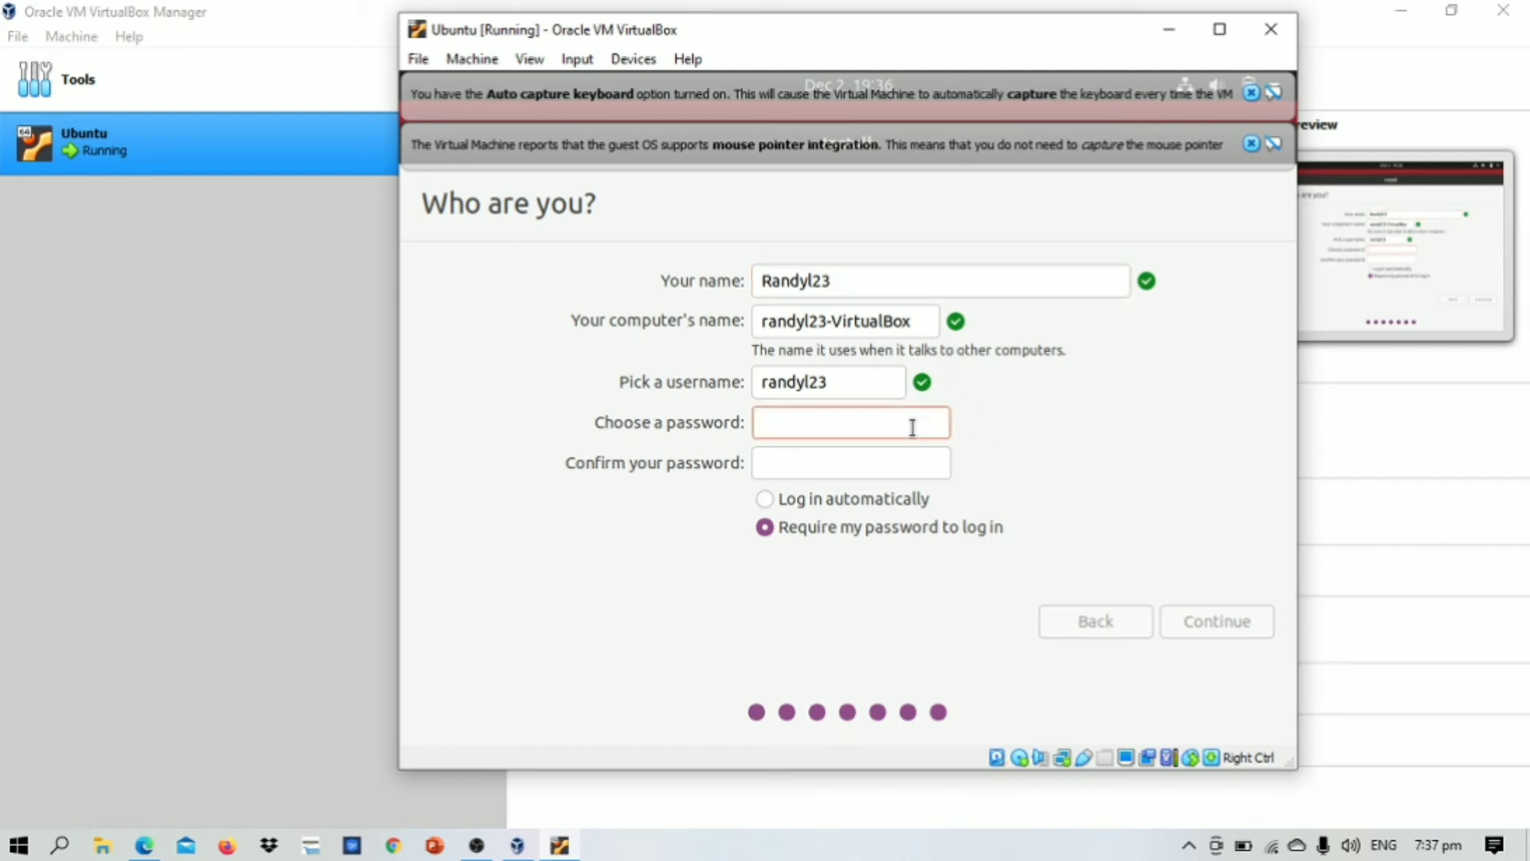
type("••")
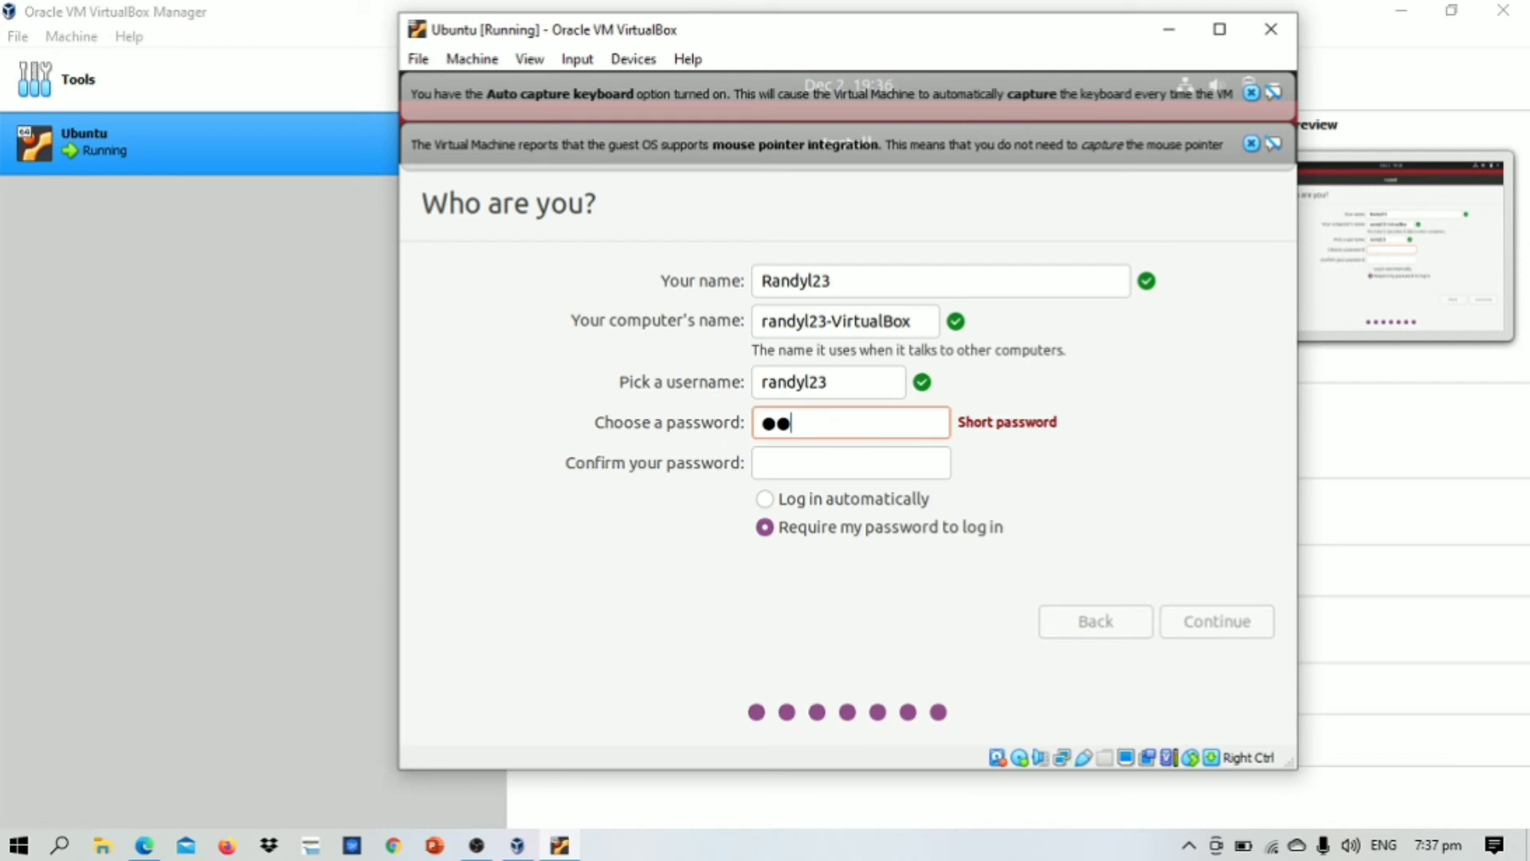
type("••••••••")
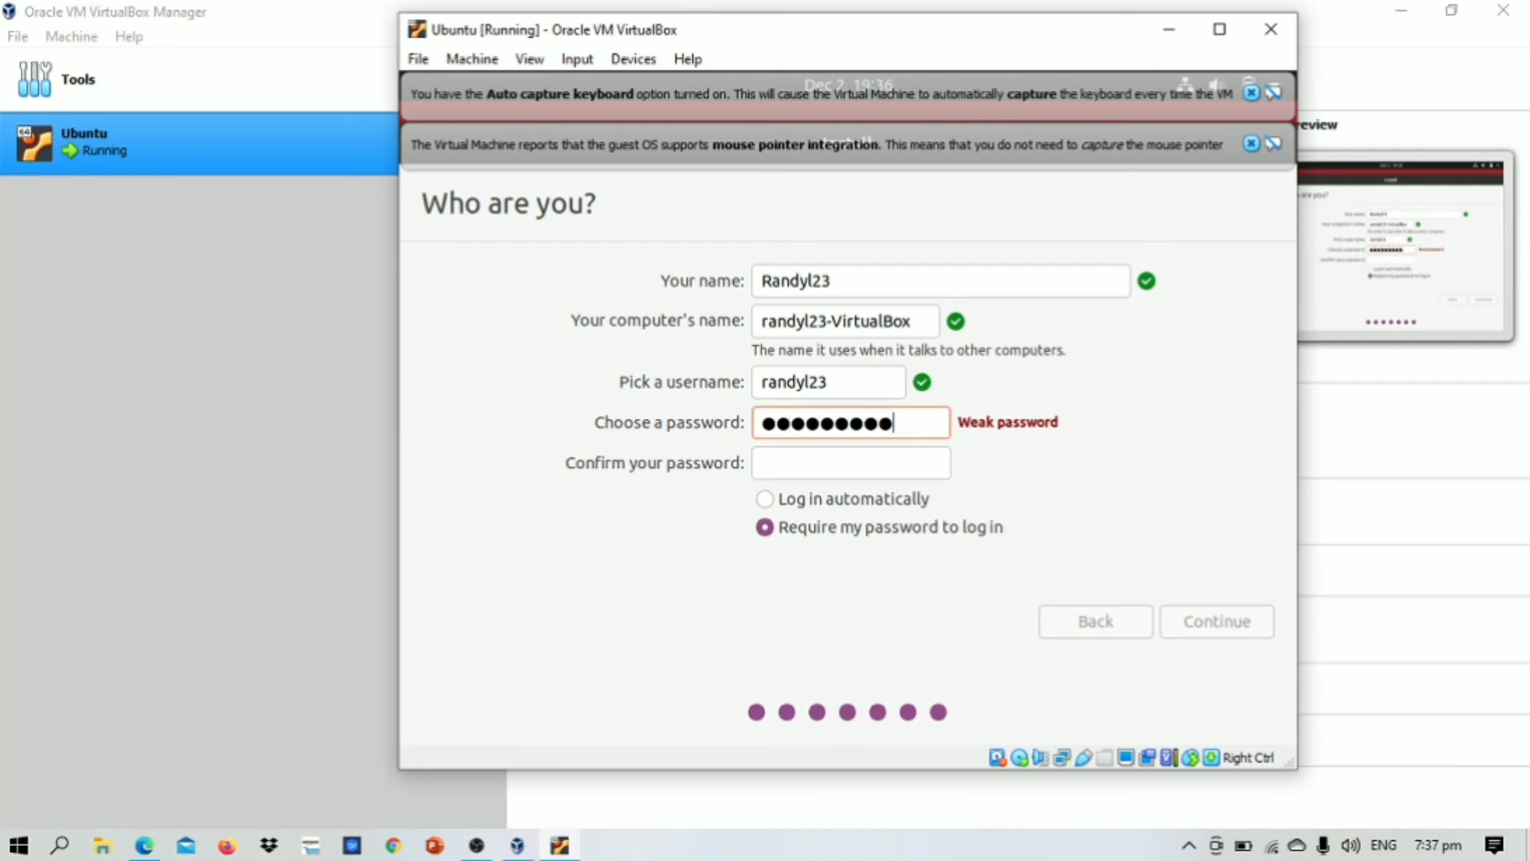
type("••••")
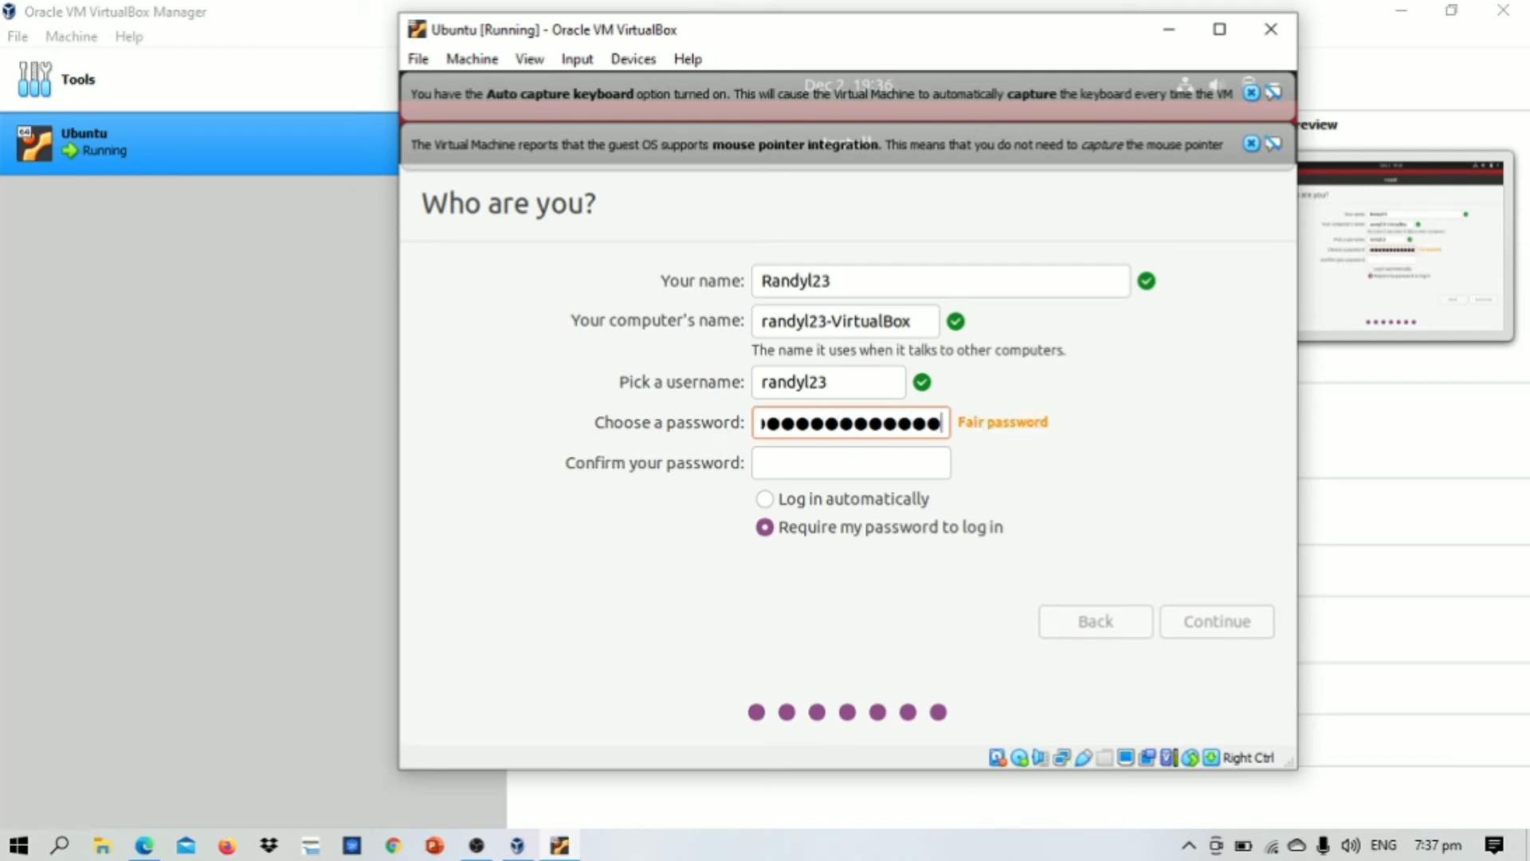
left_click(908, 469)
type("••")
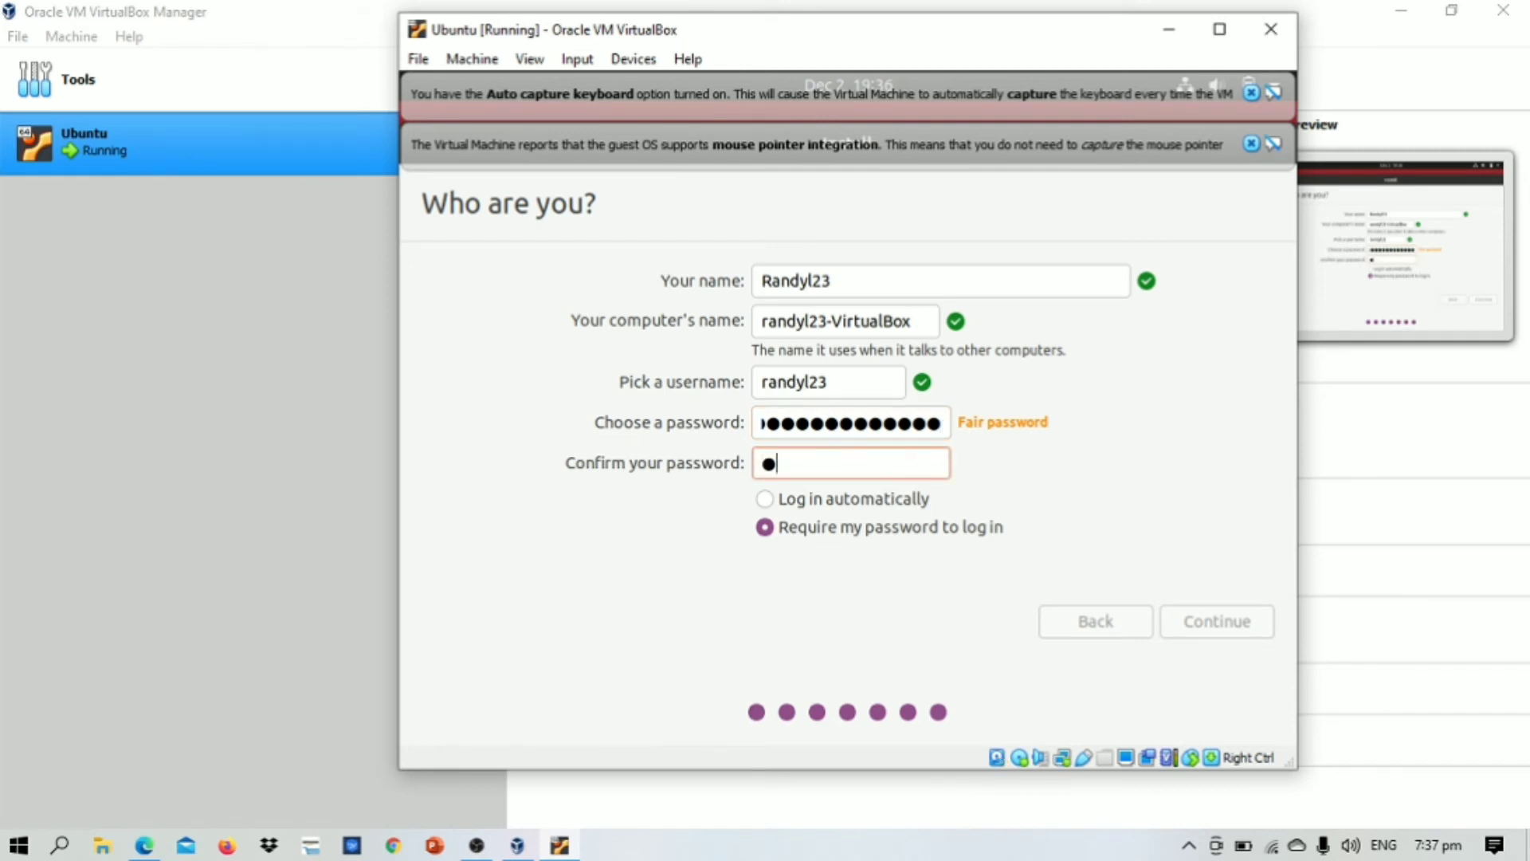
type("•••••••••")
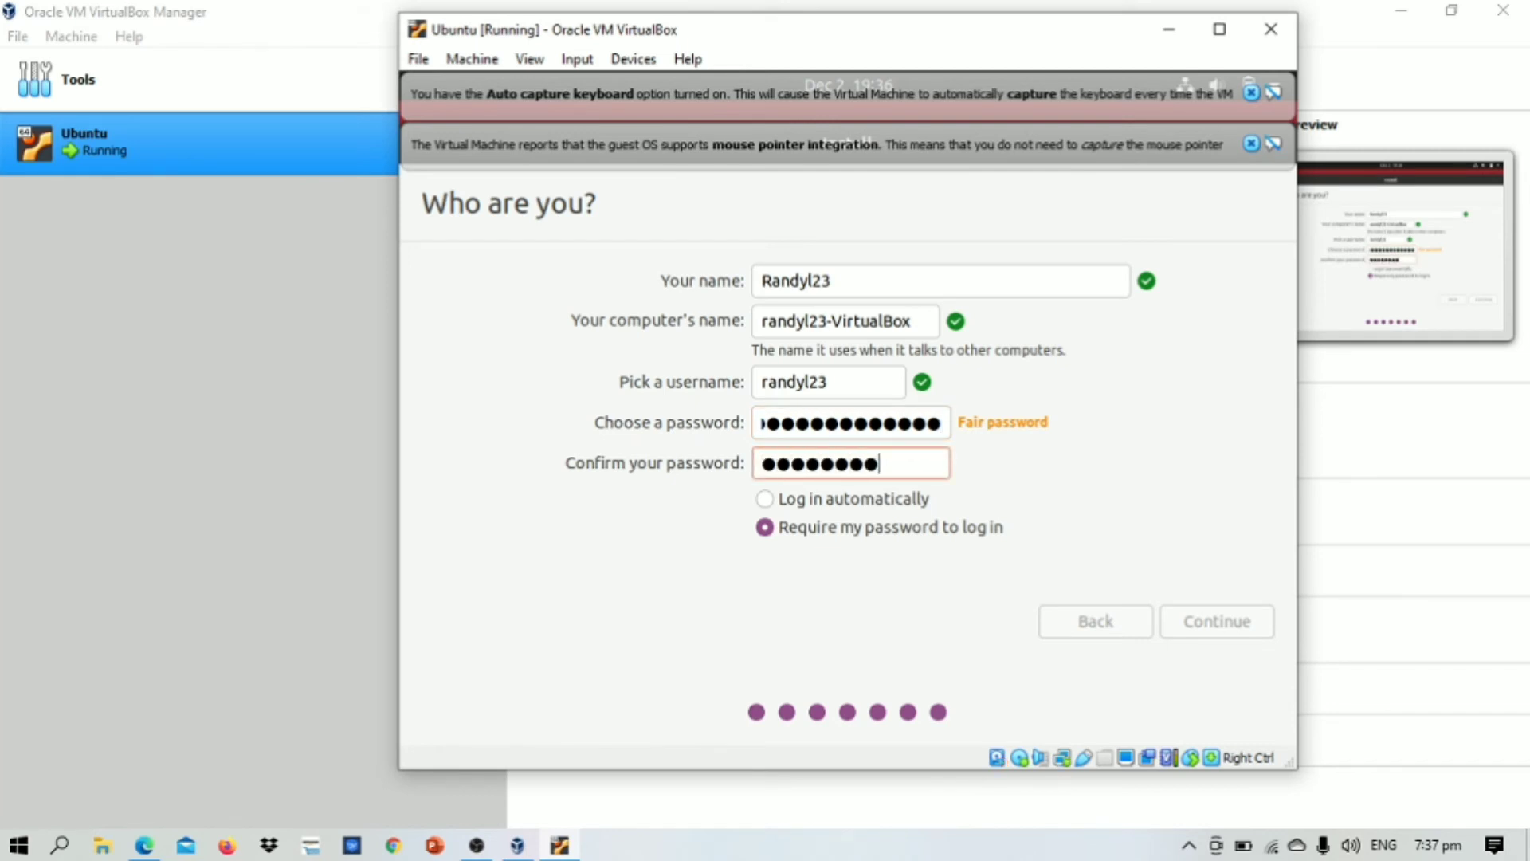
type("•••")
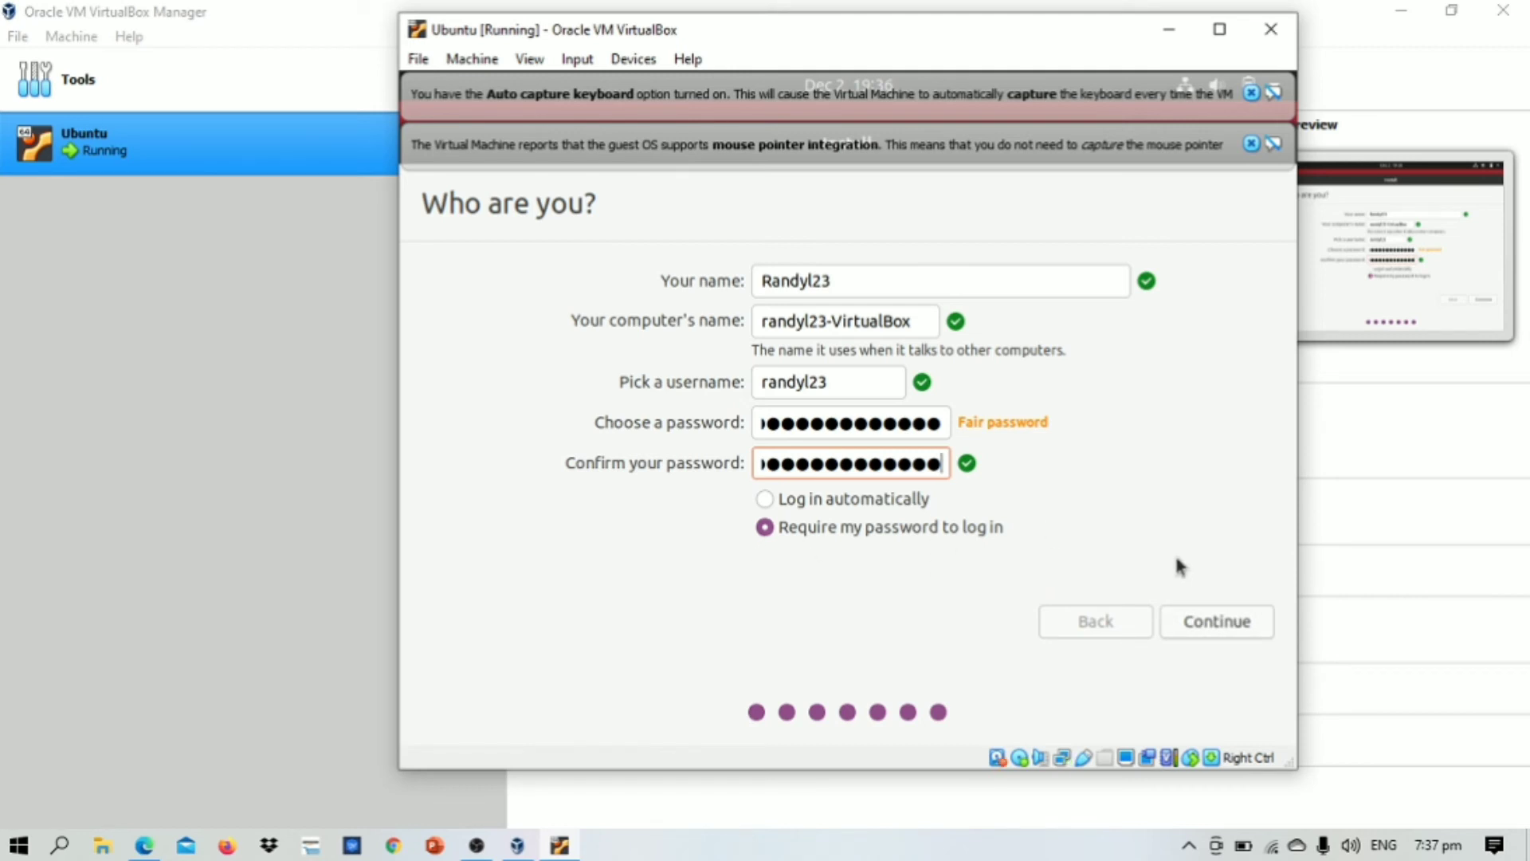
left_click(1178, 628)
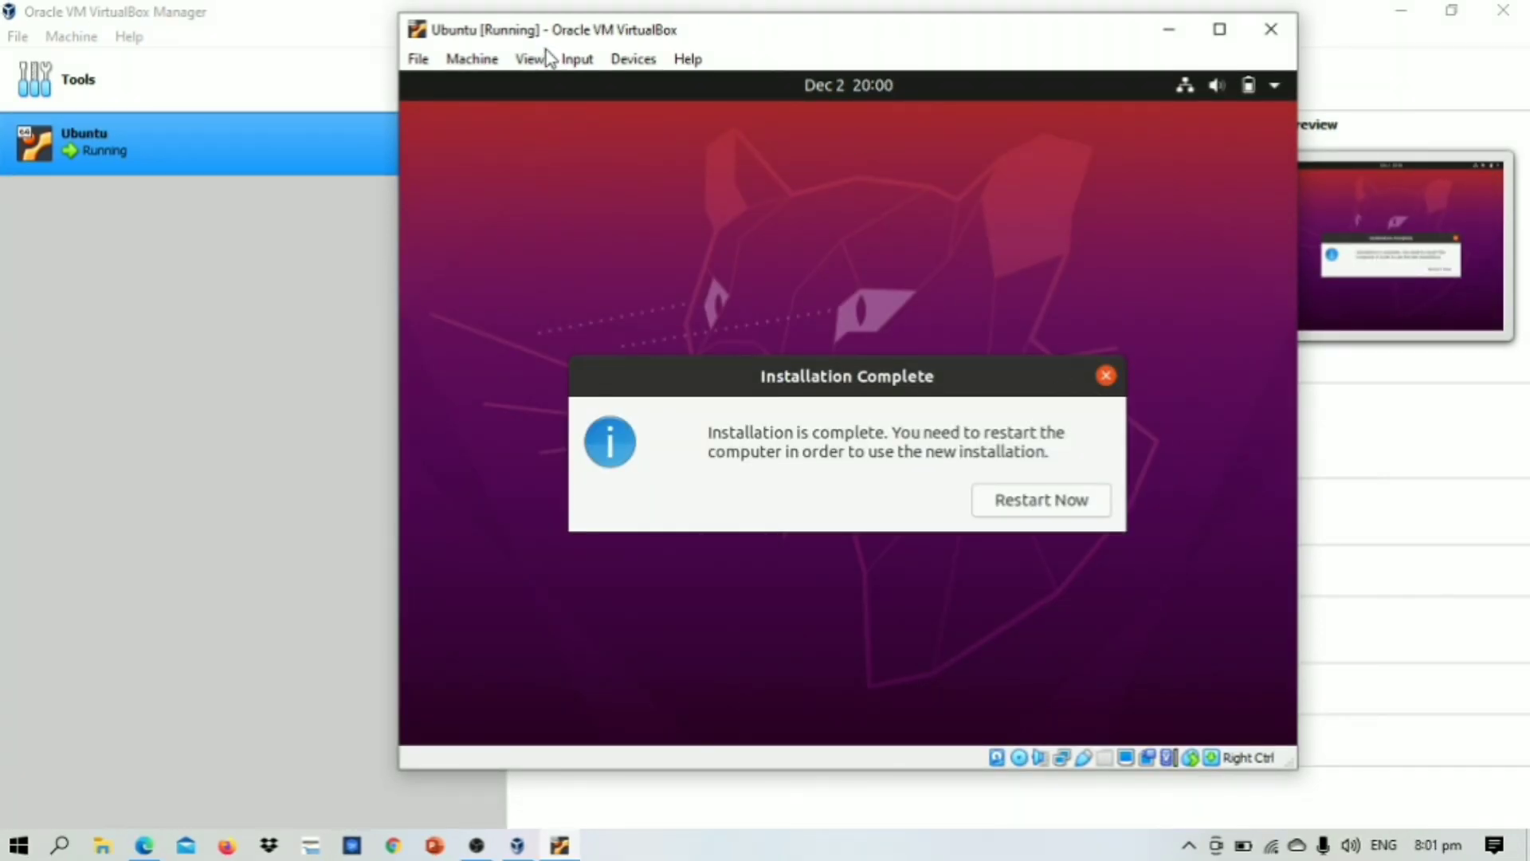
Step: Restart the virtual machine into the new Ubuntu installation and dismiss the mouse pointer integration notification
left_click(1083, 494)
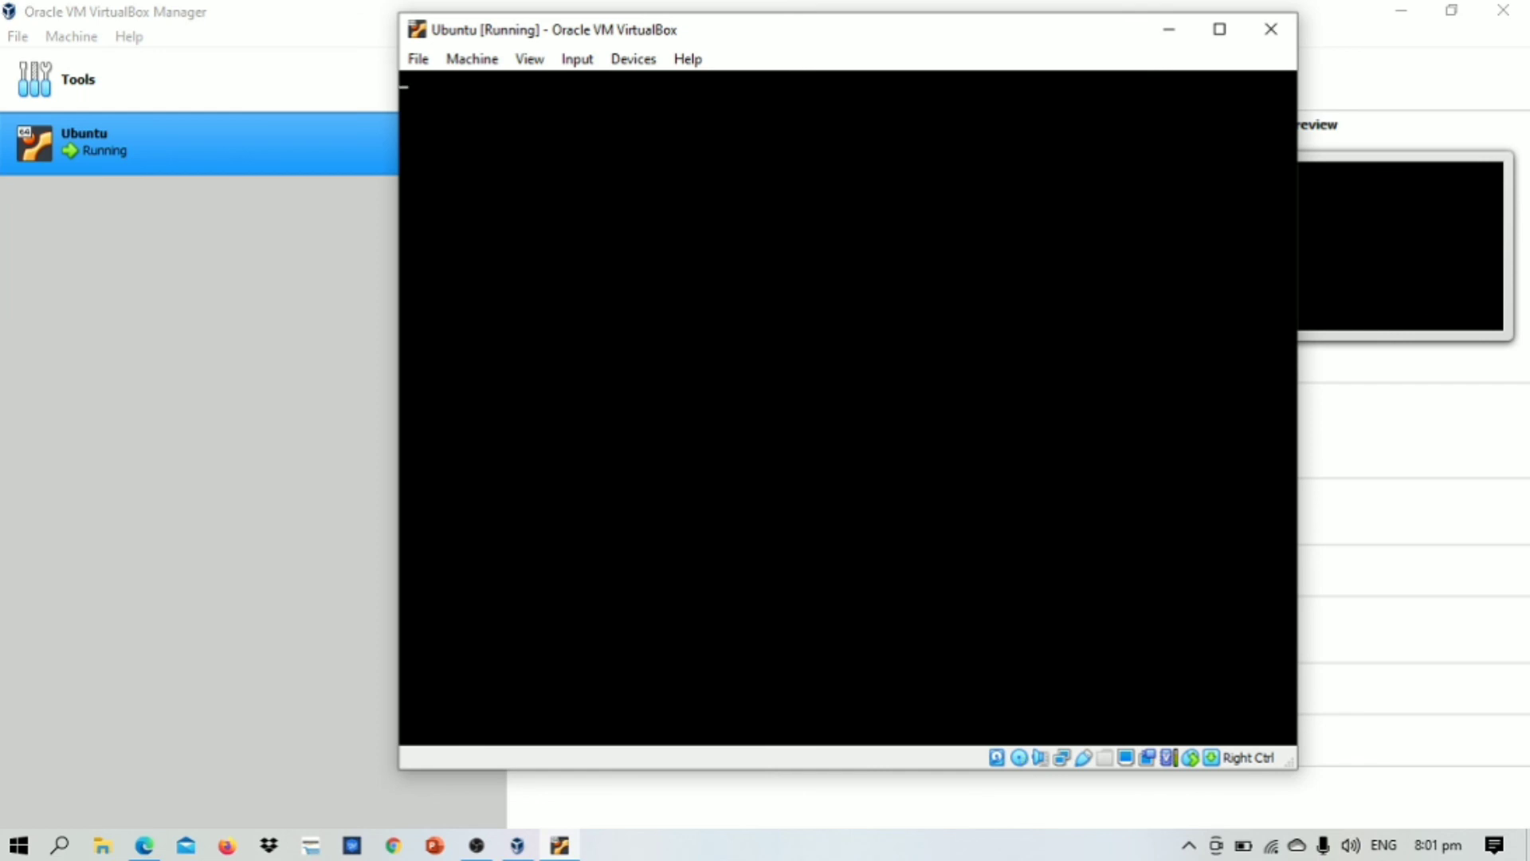
key("Return")
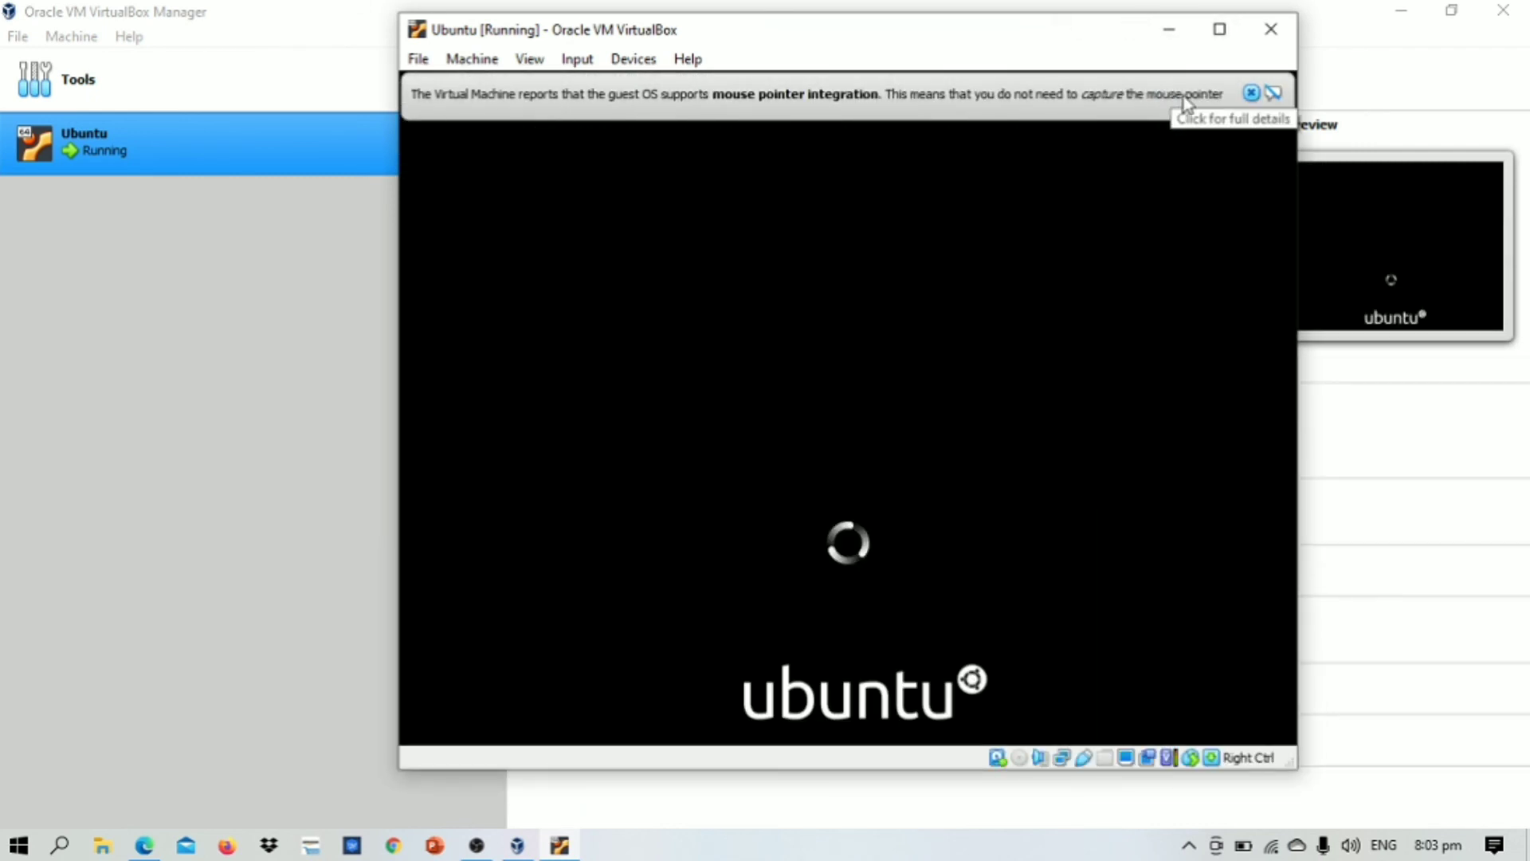
left_click(1252, 94)
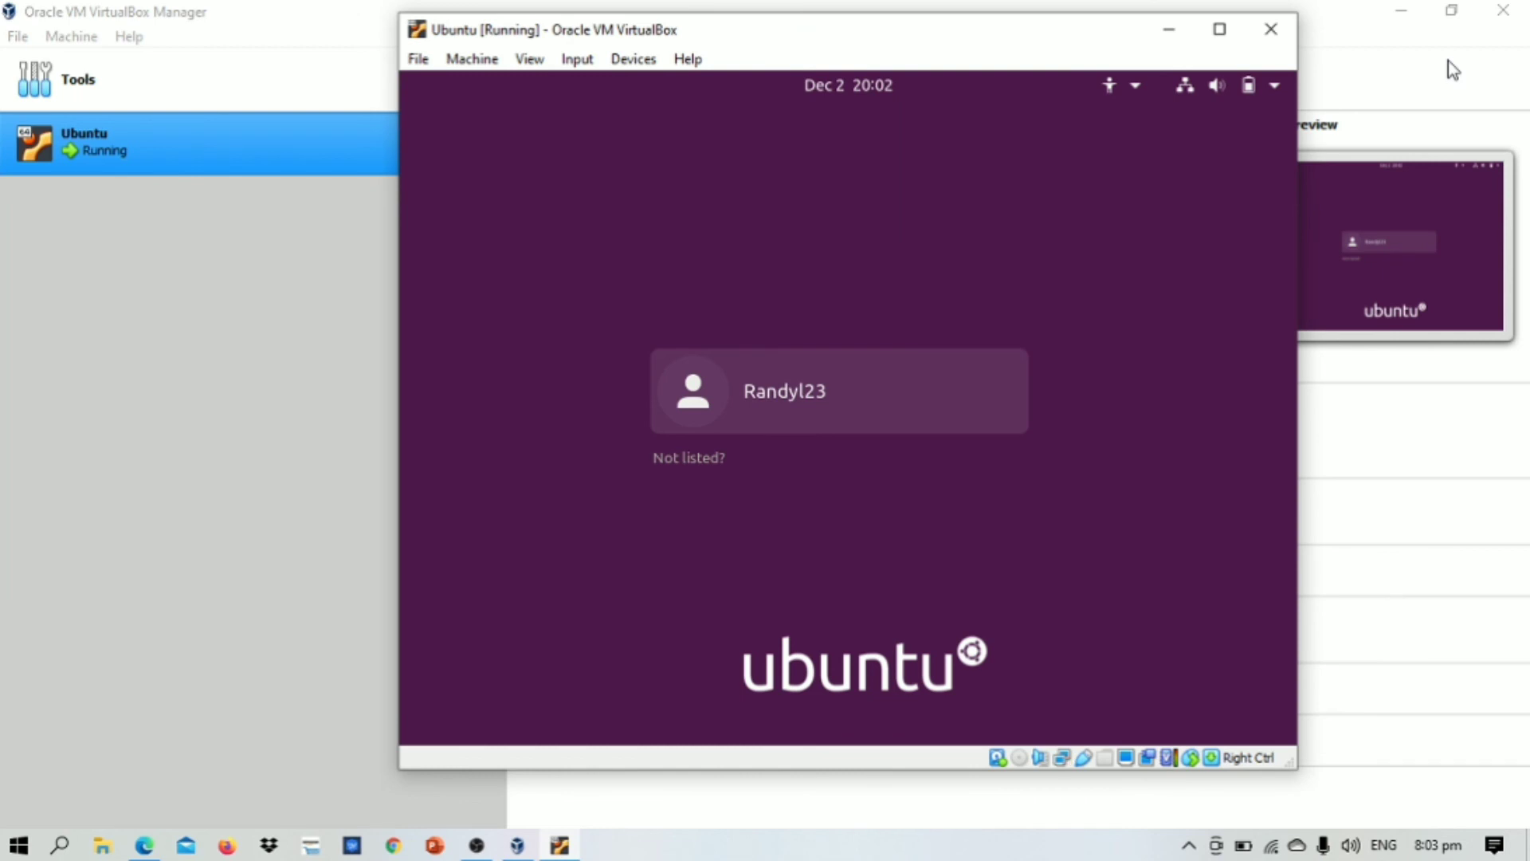
Step: Log in to Ubuntu by choosing the listed user account and entering the account password
left_click(835, 379)
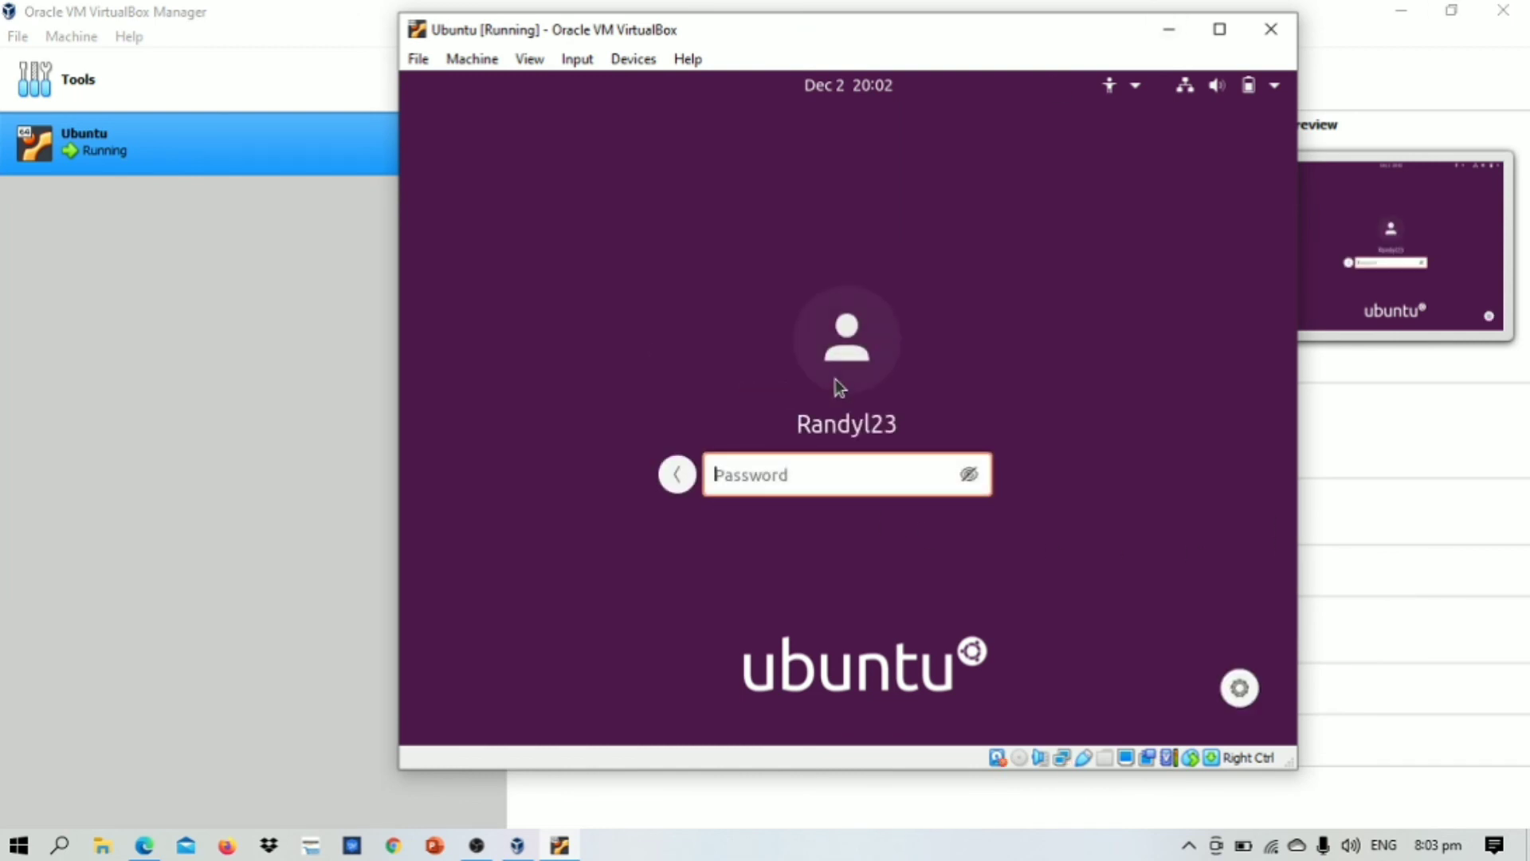
type("•••••••••••")
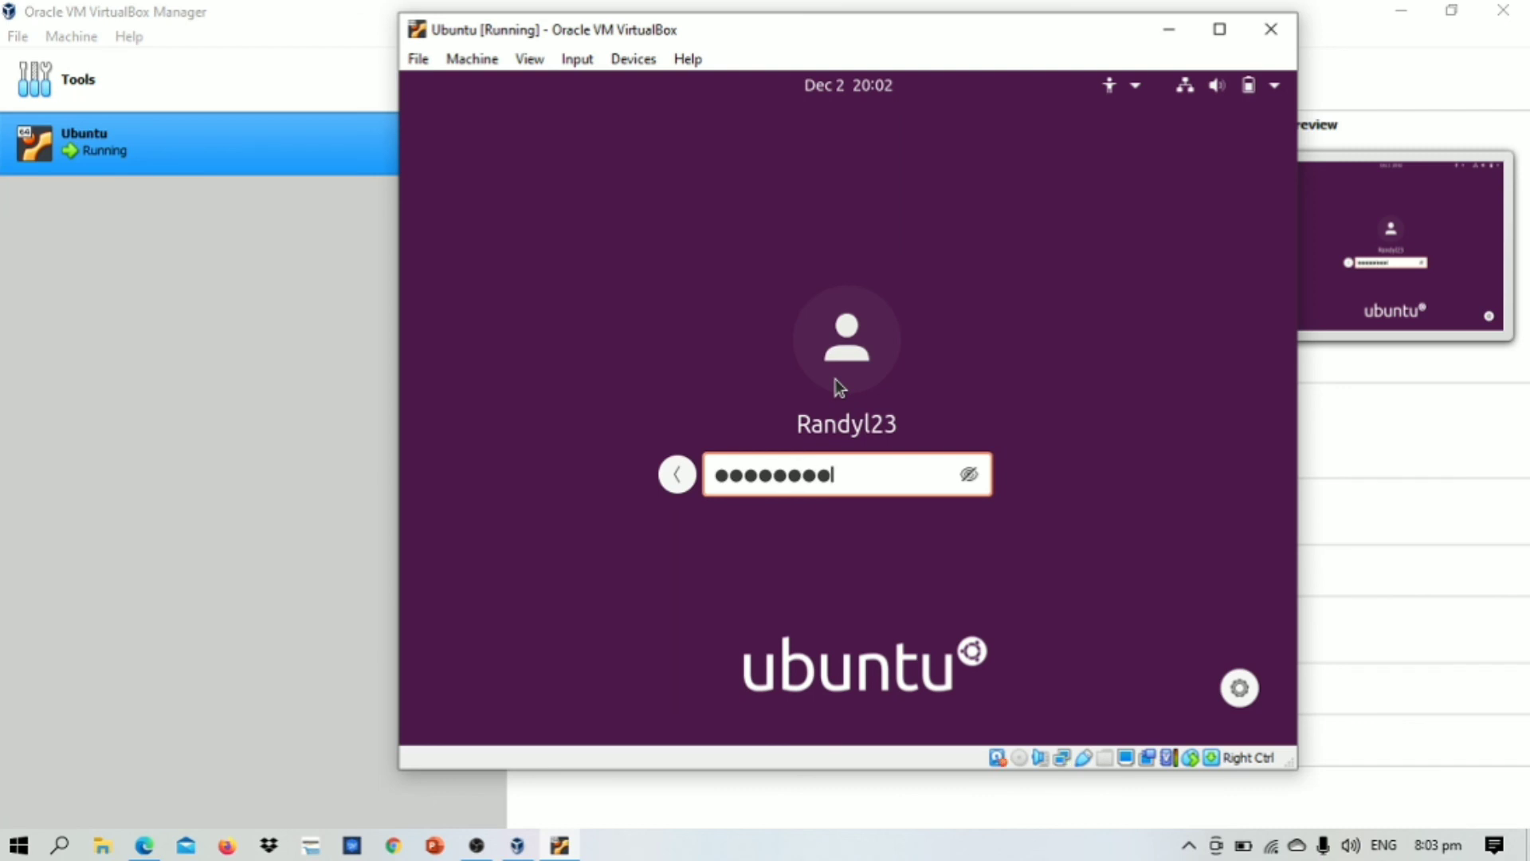
type("•••••")
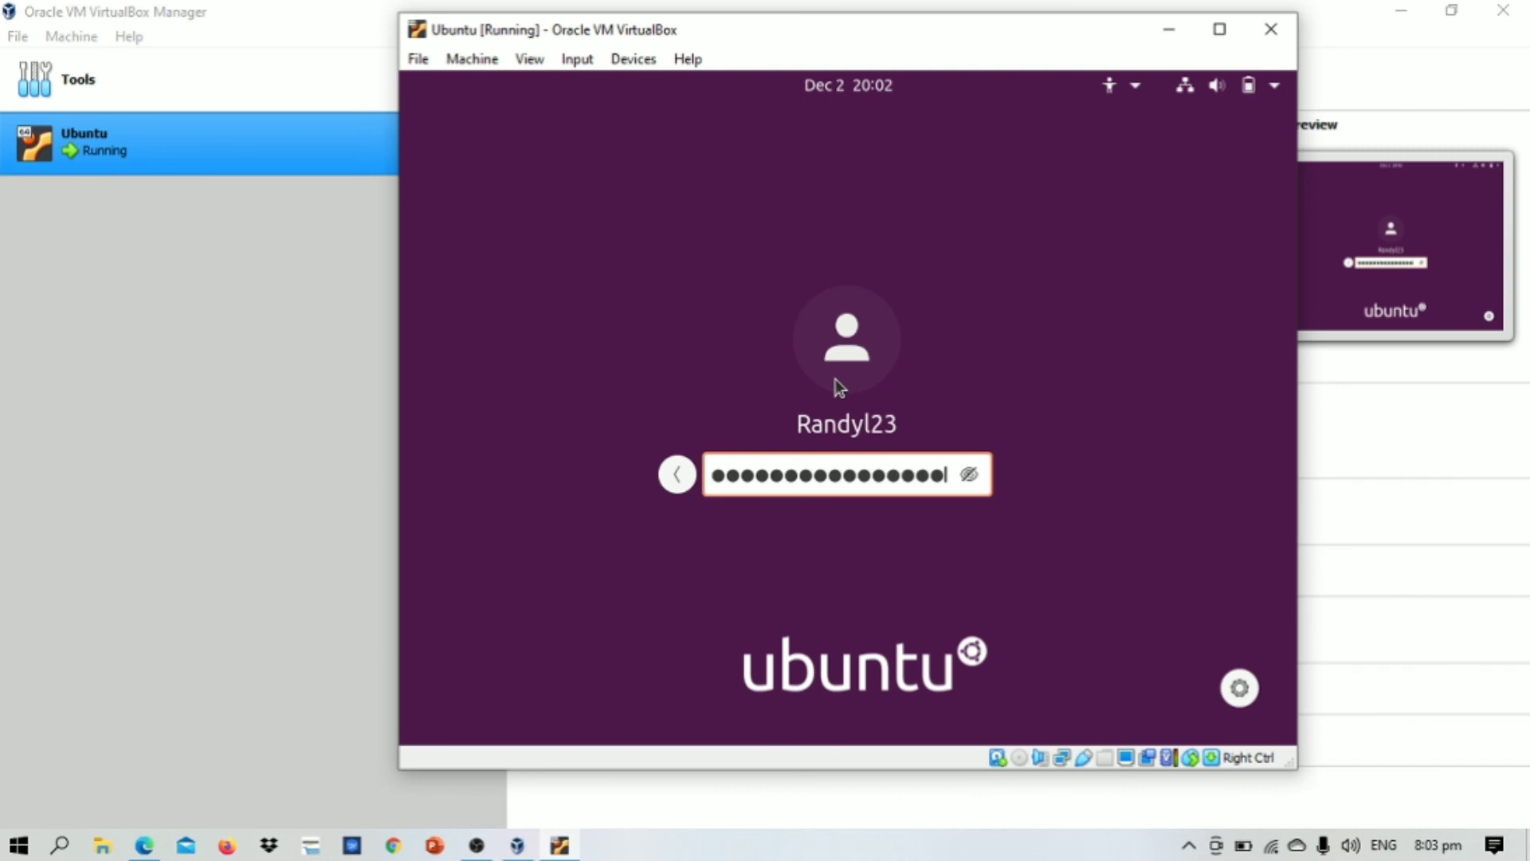
key("Return")
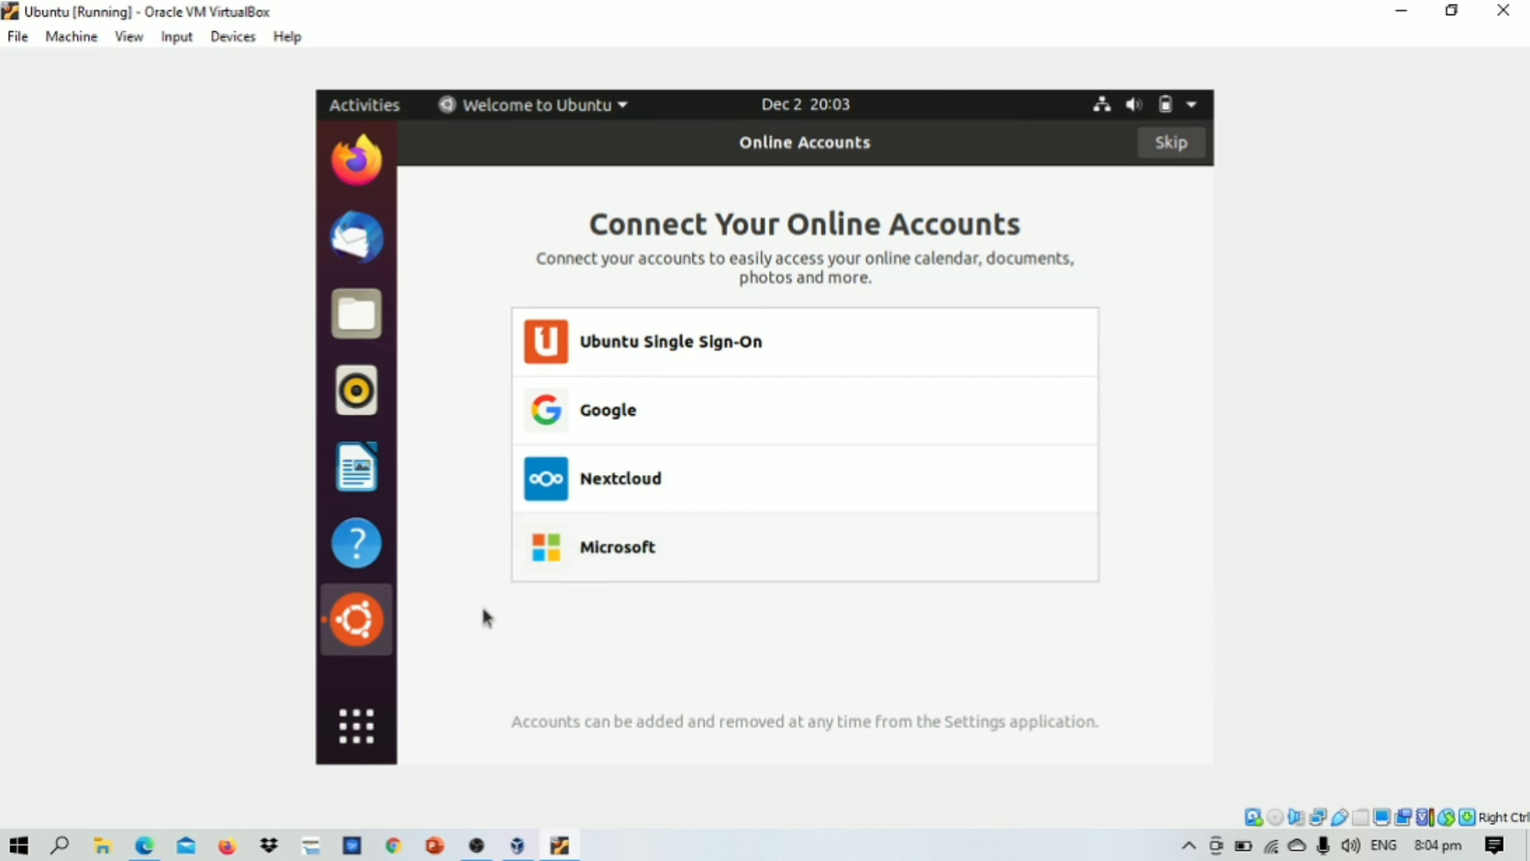
Step: Show the overview of all applications installed in Ubuntu
key("super+a")
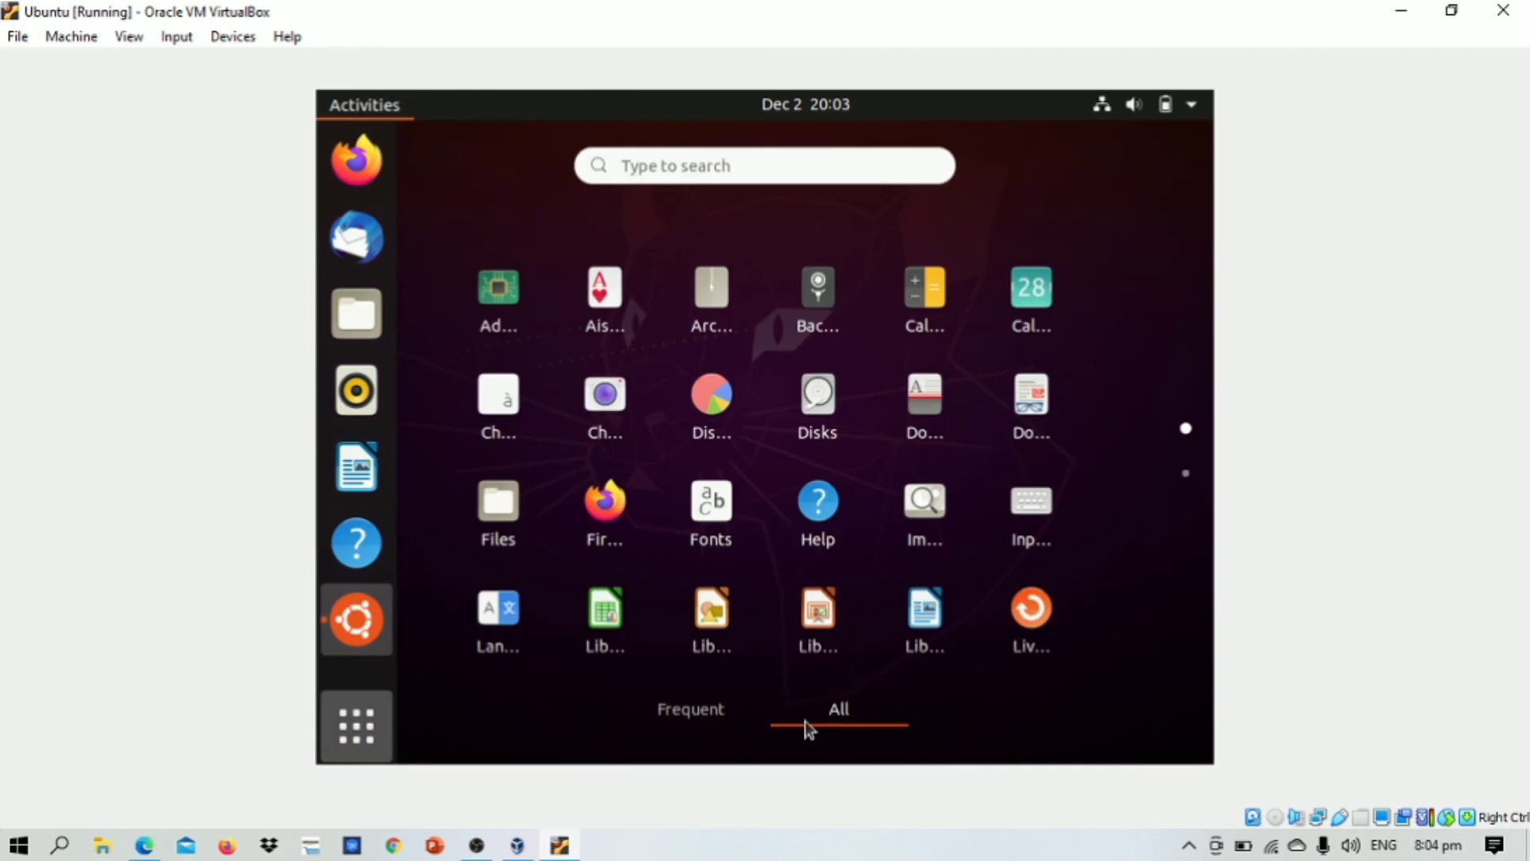